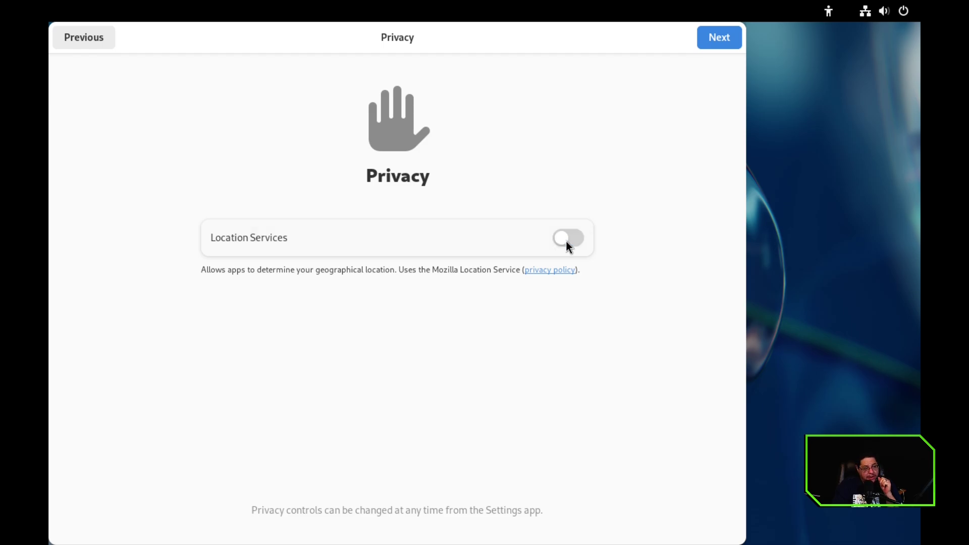
Get past the privacy step, enable third-party software repositories, and continue to Online Accounts.
click(734, 41)
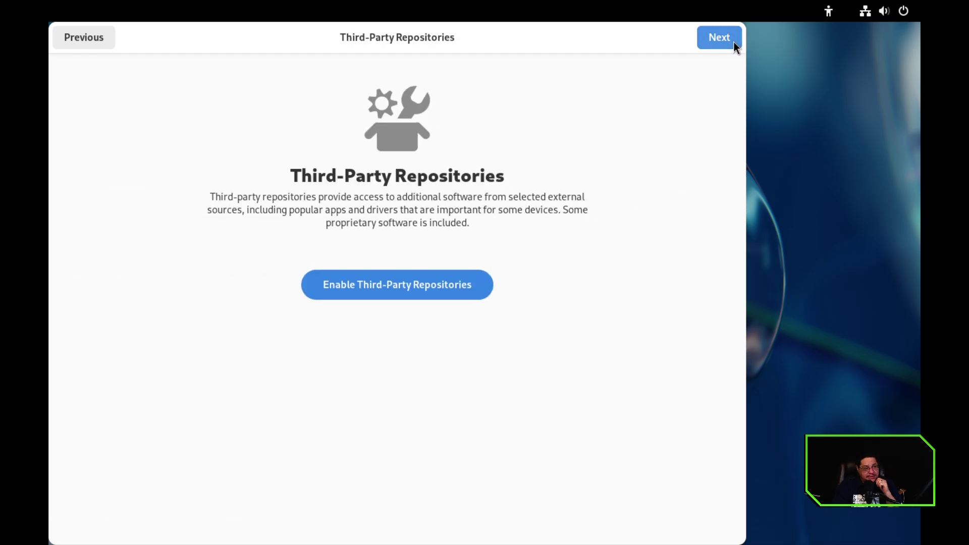
click(420, 291)
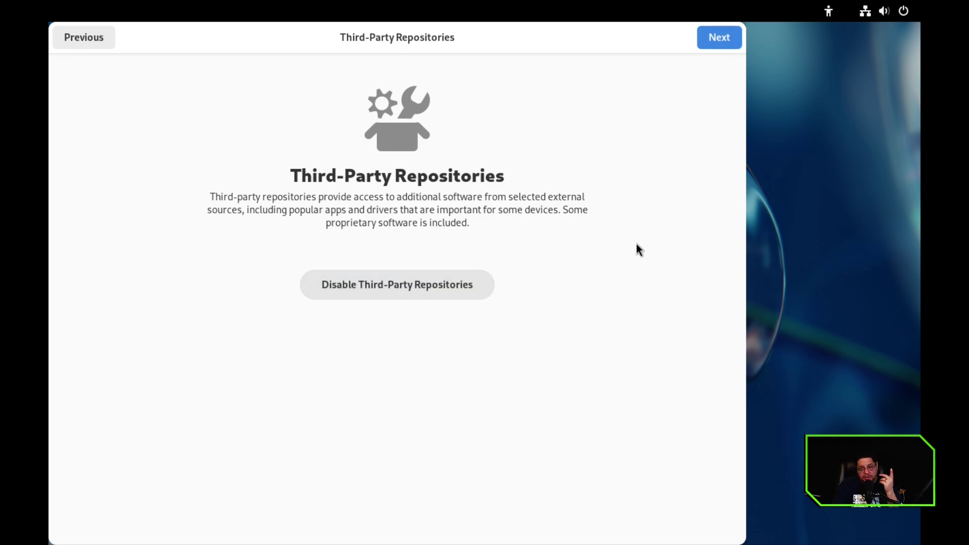
click(722, 37)
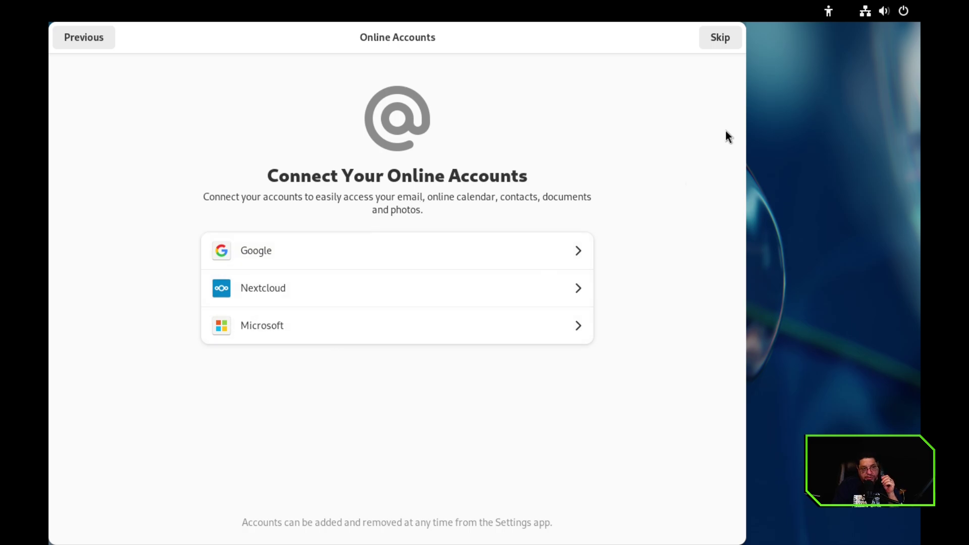
Skip online accounts and enter the full name, fixing its wrong capitalisation.
click(720, 40)
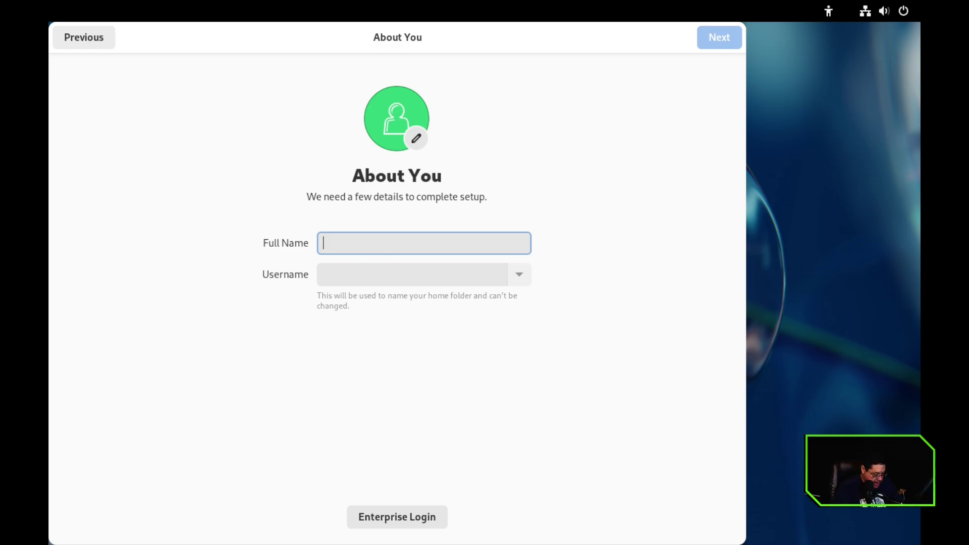
text(TH)
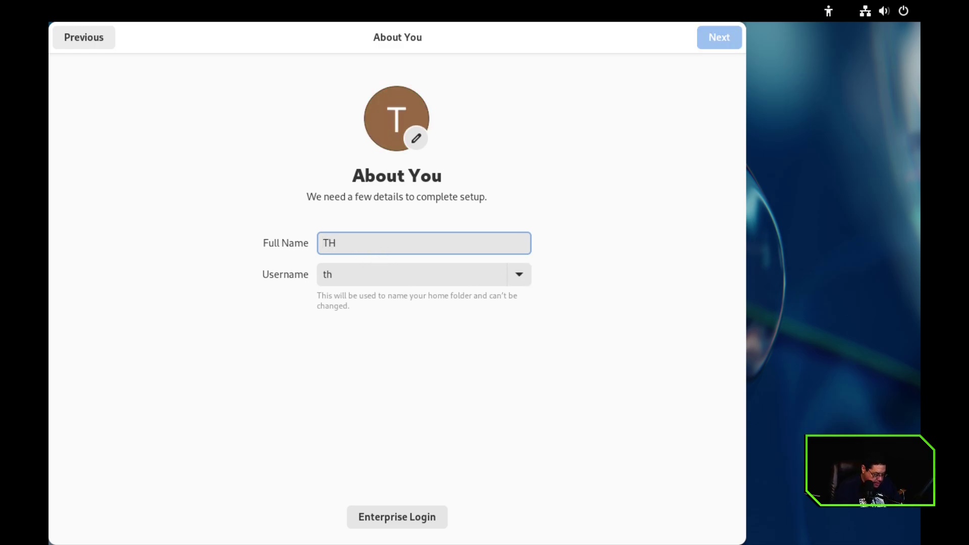
text(E lINUX tUBE)
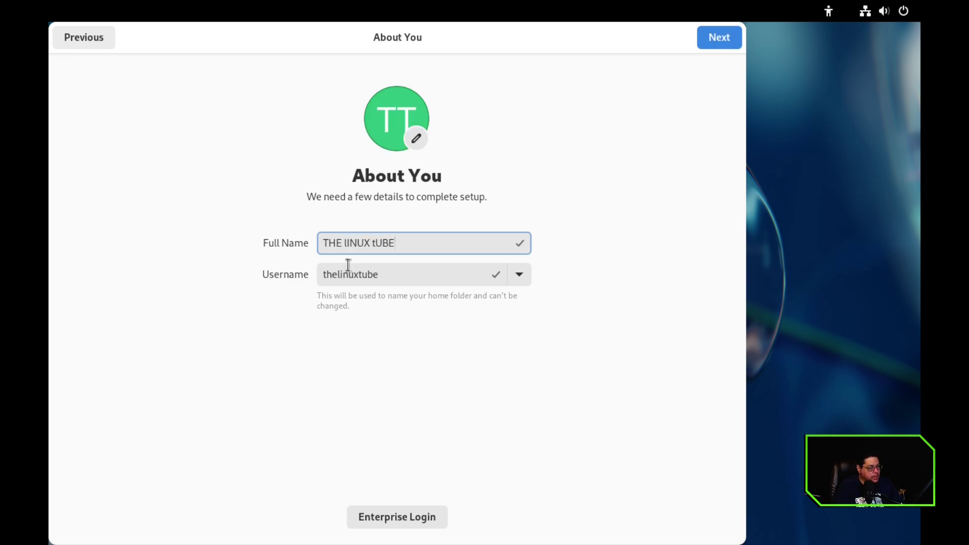
key(BackSpace)
key(BackSpace)
key(BackSpace)
key(BackSpace)
key(BackSpace)
key(BackSpace)
key(BackSpace)
key(BackSpace)
key(BackSpace)
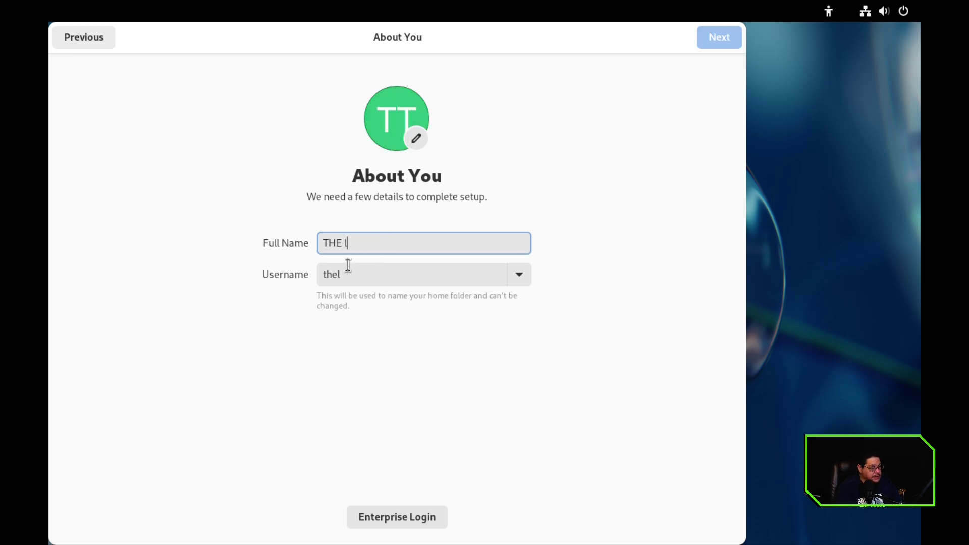
key(BackSpace)
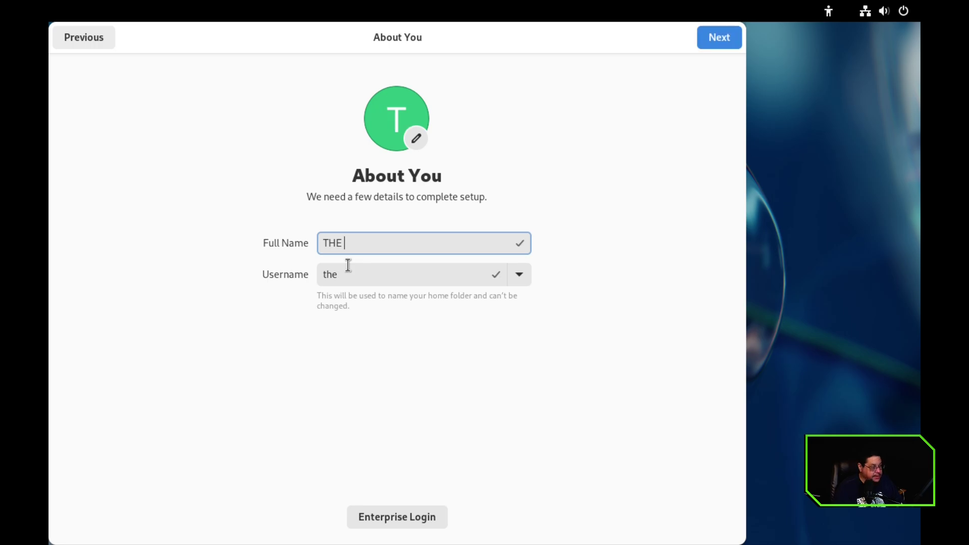
key(BackSpace)
key(BackSpace)
key(BackSpace)
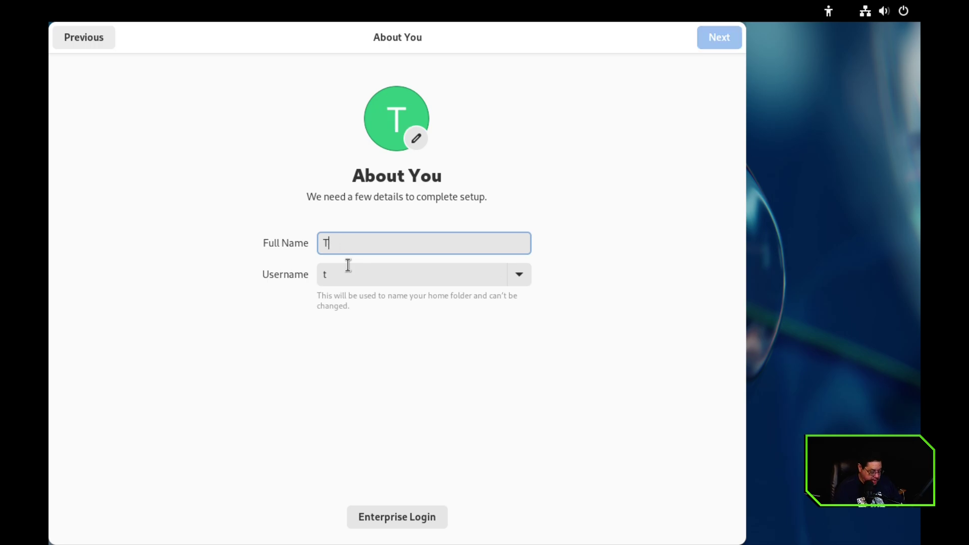
text(he Linu)
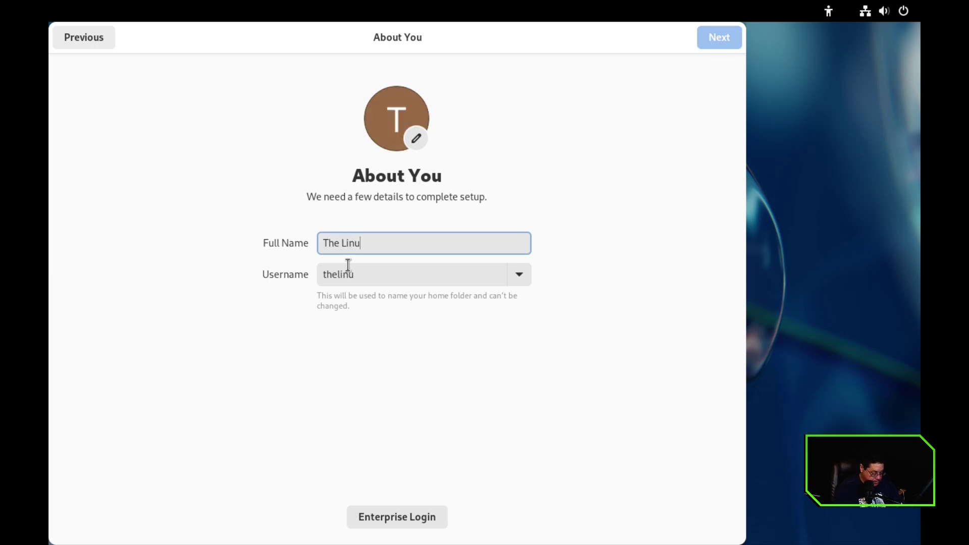
text(x Tube)
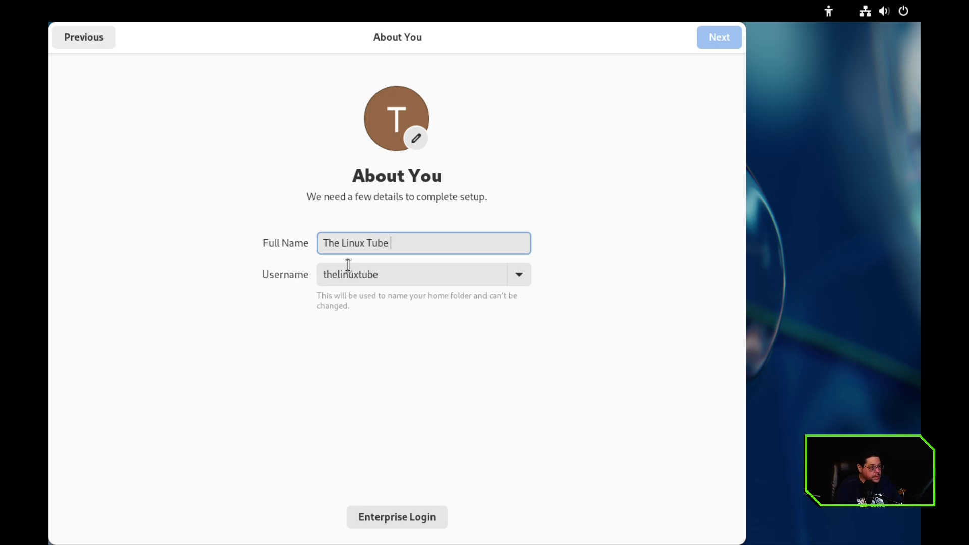
Replace the suggested username with a short custom username.
click(387, 277)
key(ctrl+a)
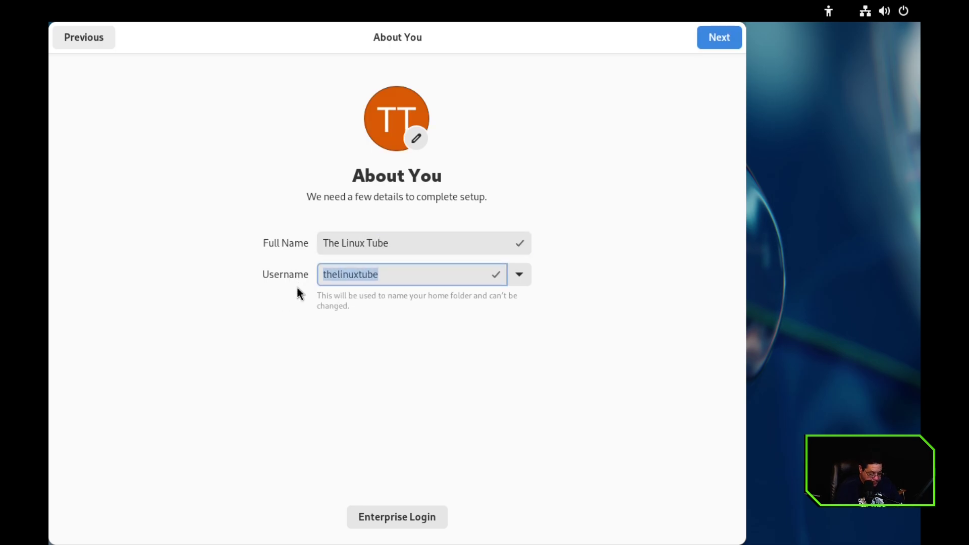
text(TLT)
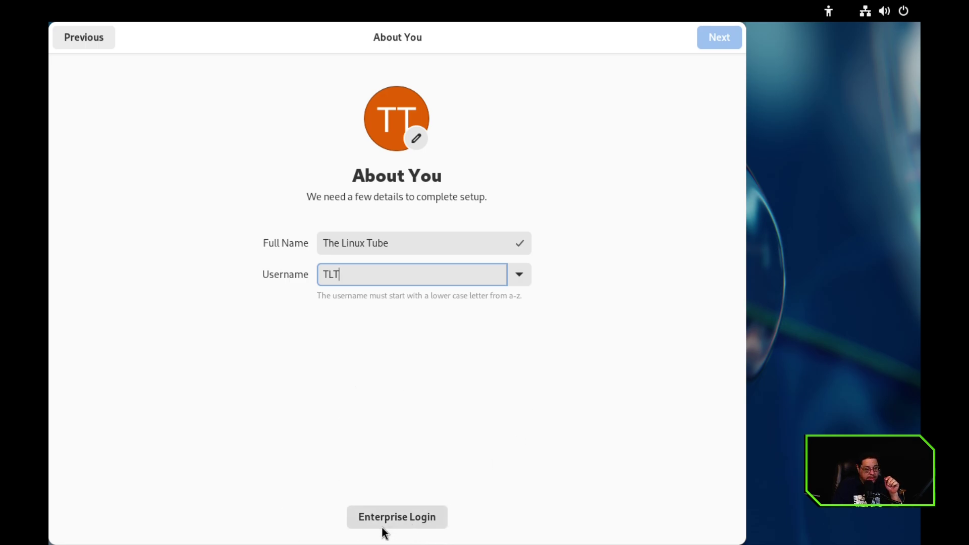
Enter and confirm the account password, then complete the initial setup.
click(718, 41)
text(p)
click(291, 332)
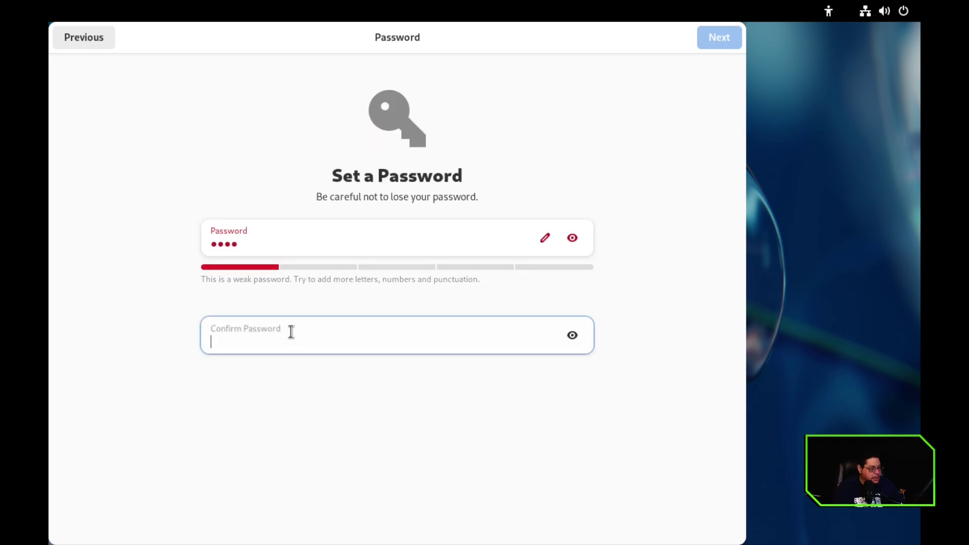
text(pas)
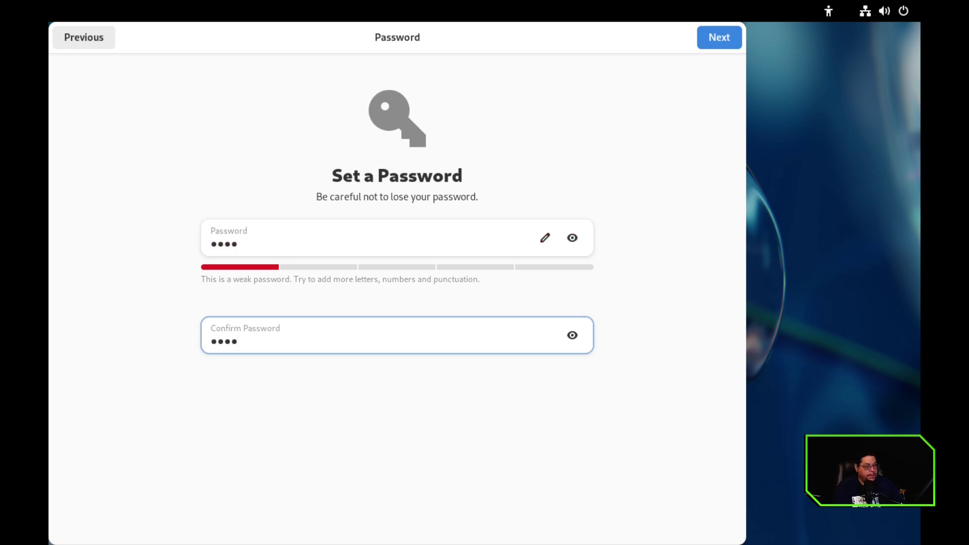
click(718, 44)
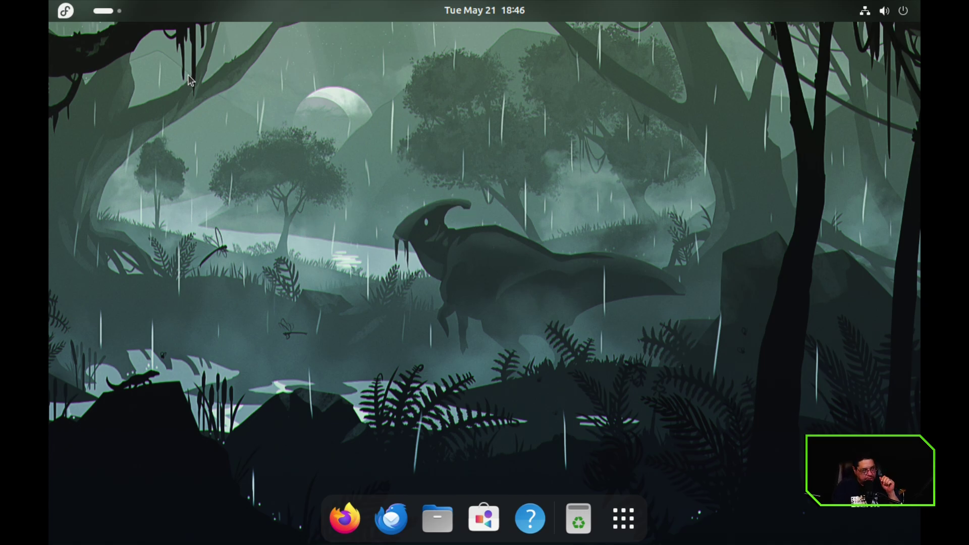
Set the display resolution to 1920 × 1080 (16:9) in Settings, then hide the window.
right_click(344, 156)
click(418, 227)
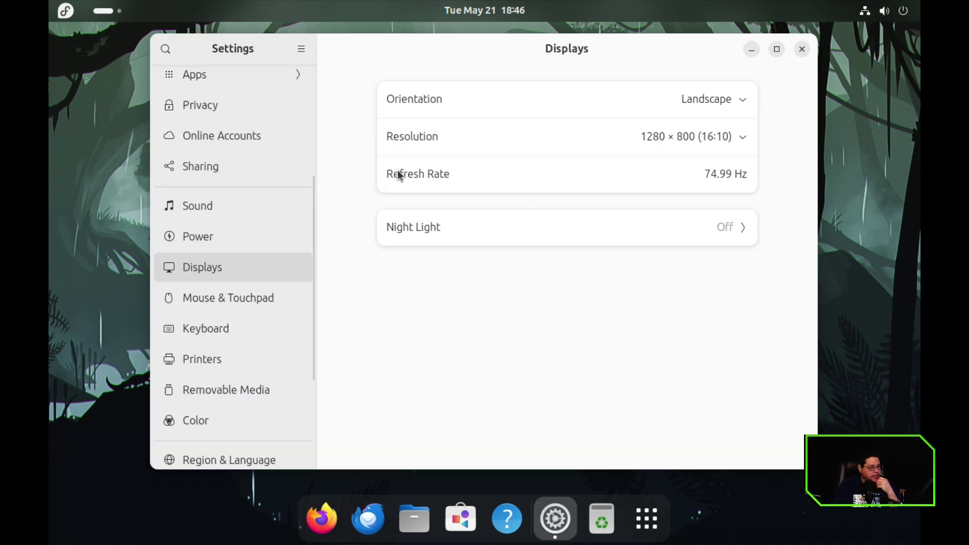
click(624, 138)
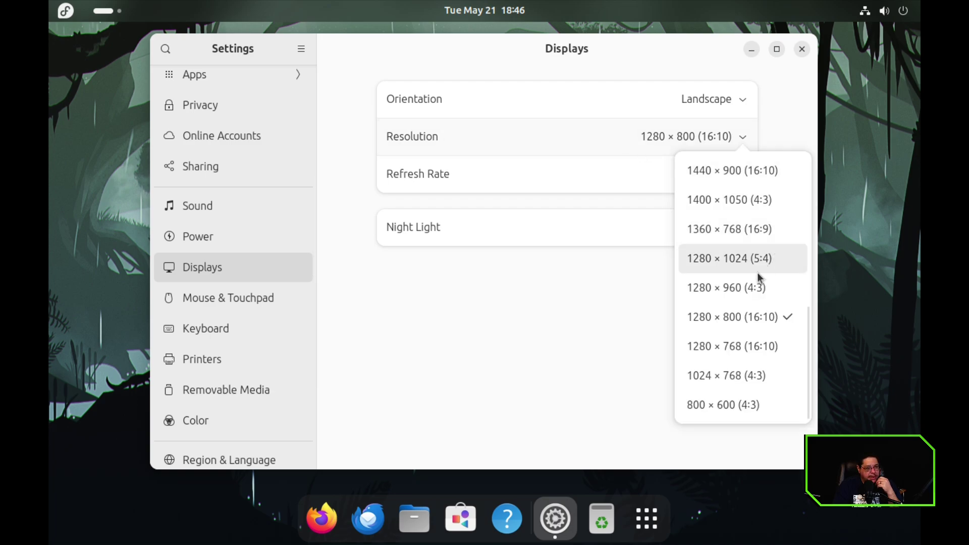
scroll(716, 345, up, 5)
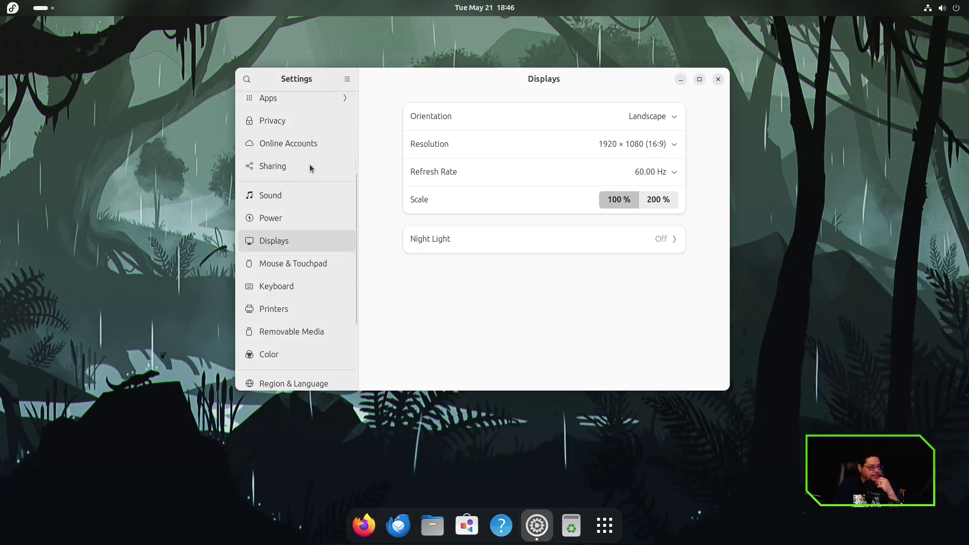
scroll(305, 267, down, 5)
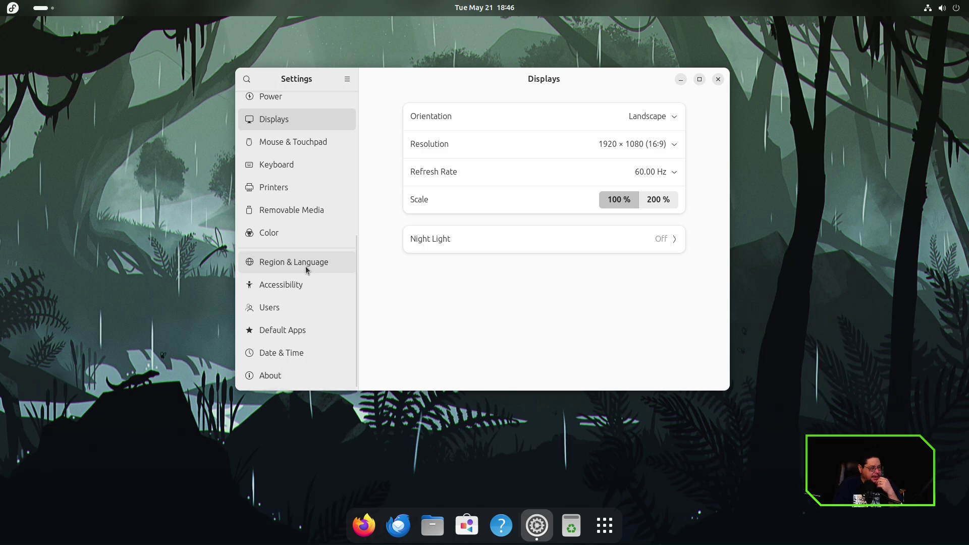
scroll(306, 268, up, 7)
key(super+h)
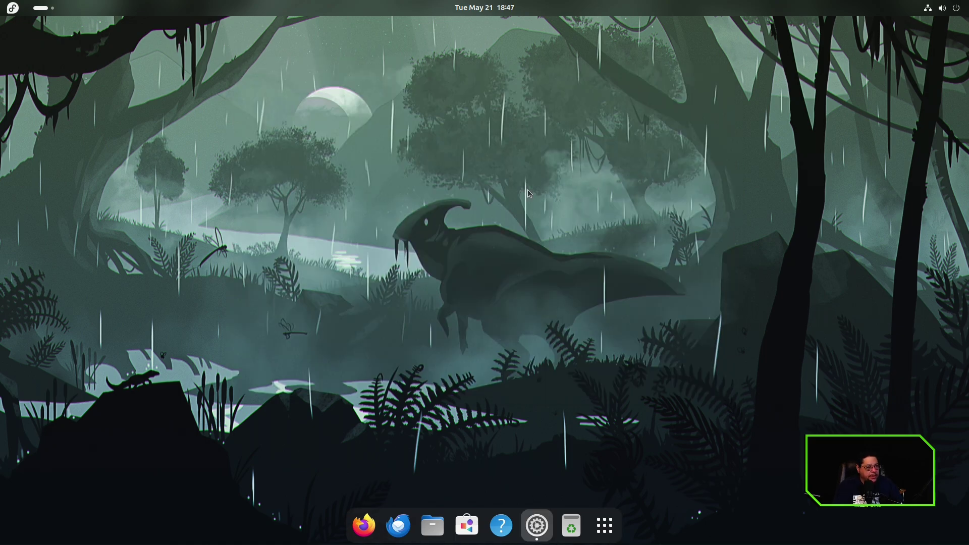
Switch the Appearance style to Dark and close Settings.
key(alt+Tab)
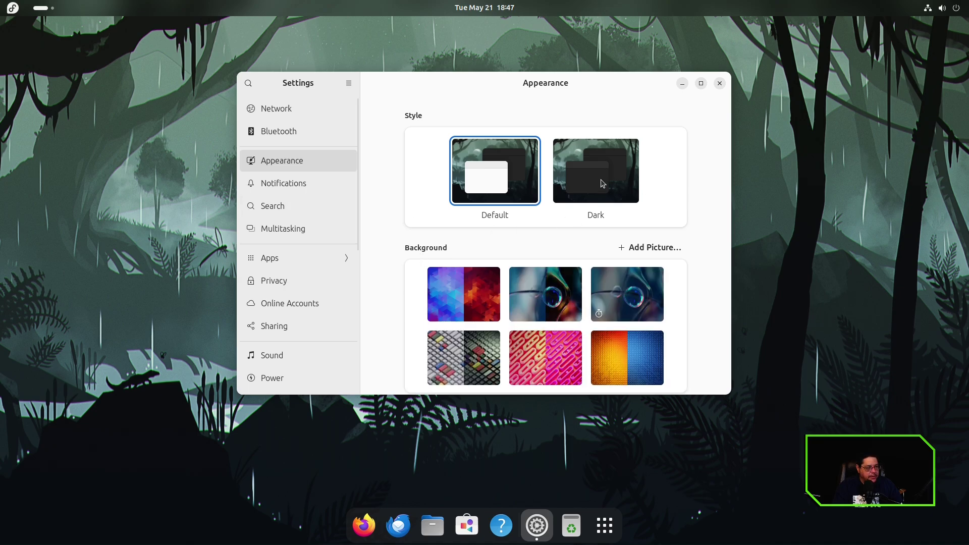
click(600, 195)
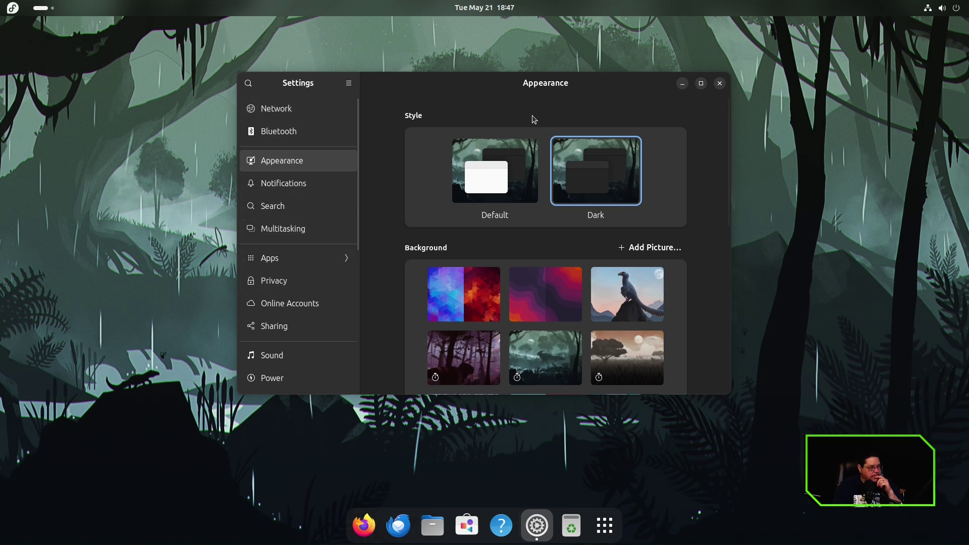
click(720, 84)
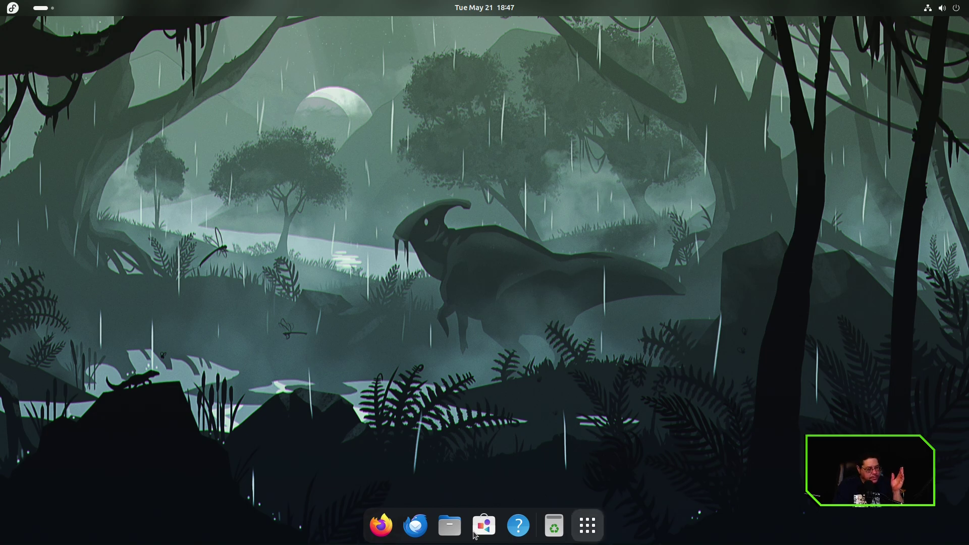
Open Settings from the app grid and browse the Appearance page's Dark style and backgrounds.
click(587, 526)
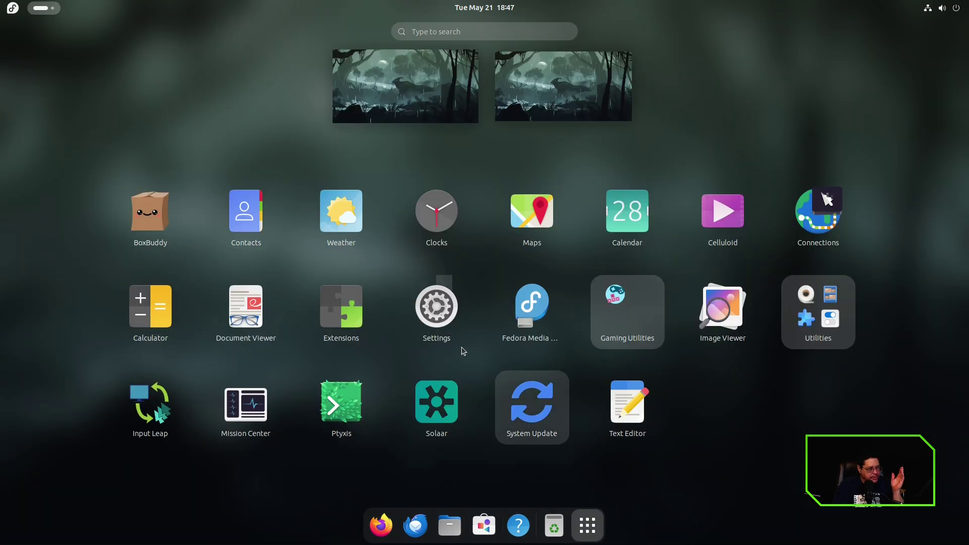
click(430, 292)
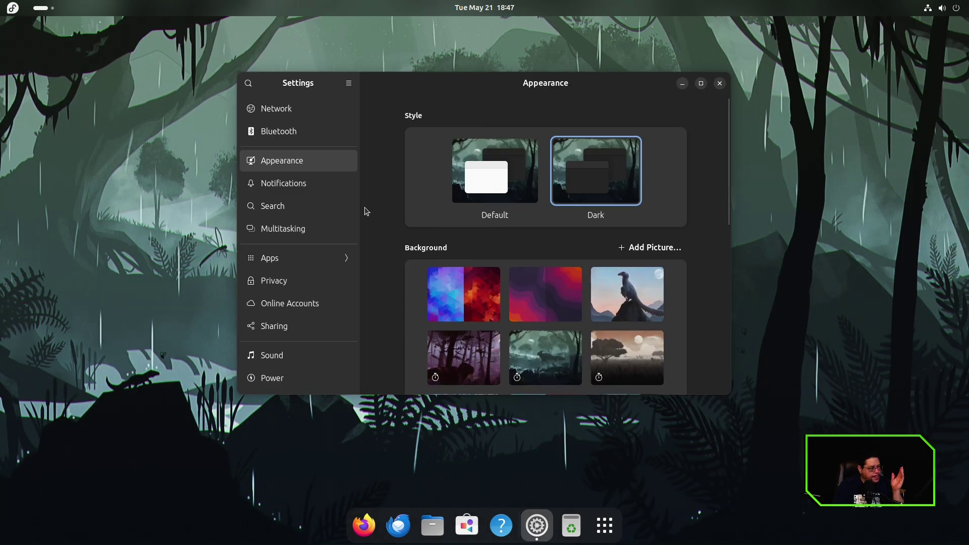
scroll(572, 251, down, 3)
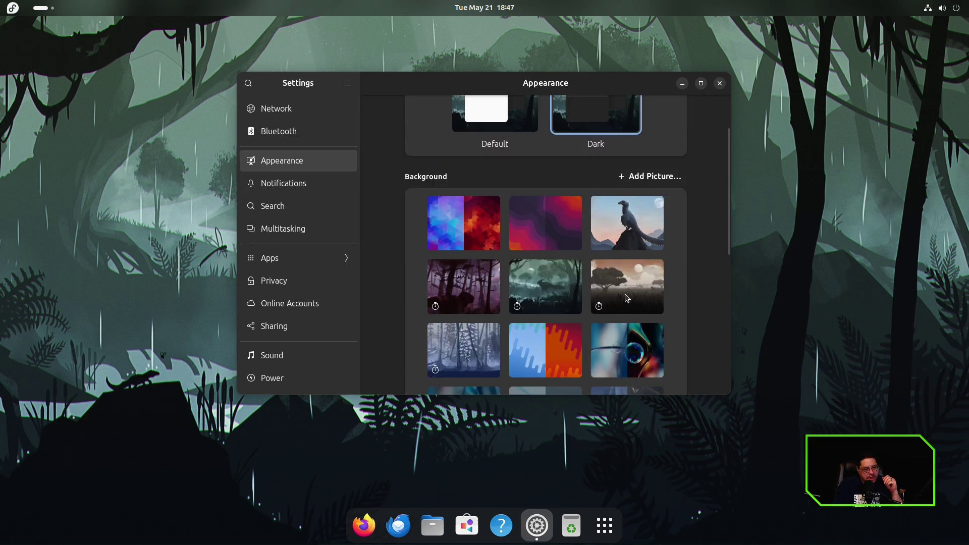
scroll(465, 237, down, 1)
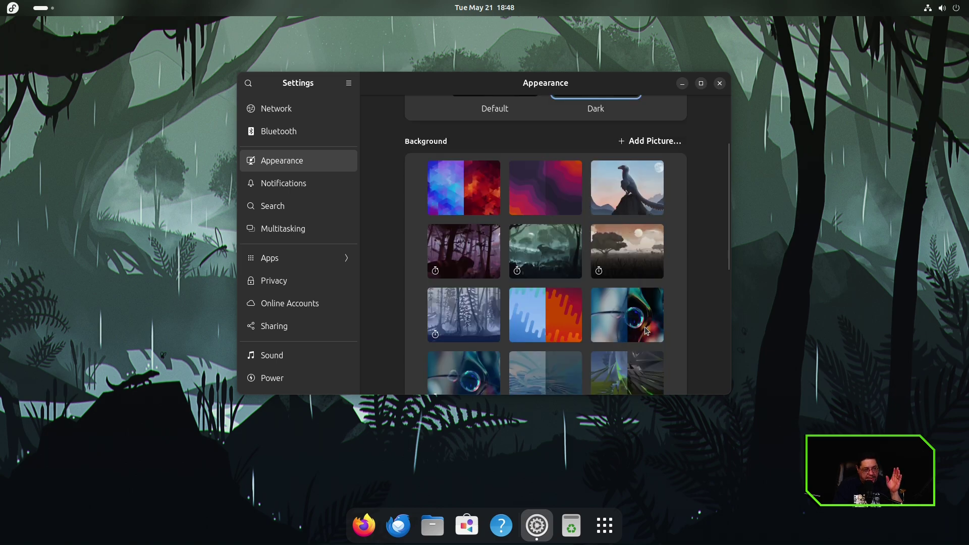
scroll(601, 323, down, 8)
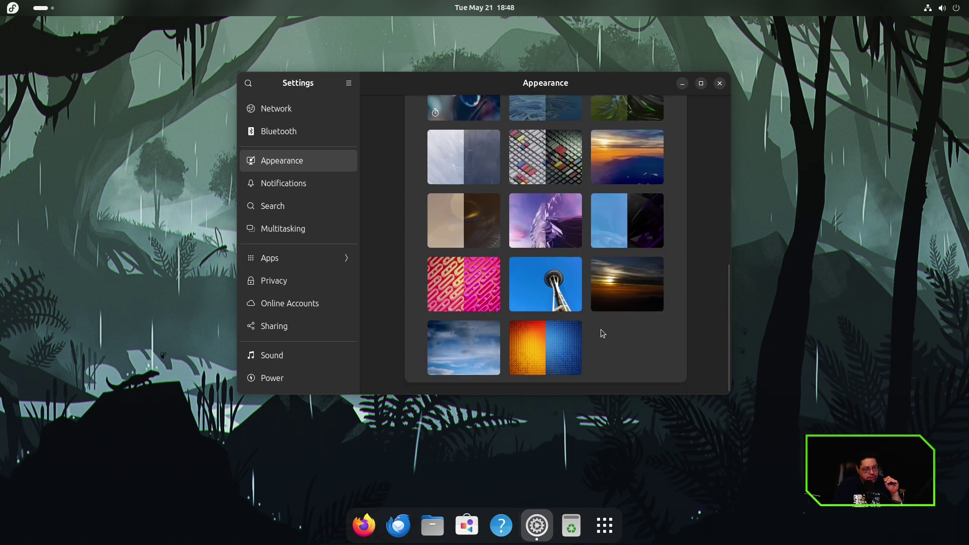
scroll(601, 329, up, 12)
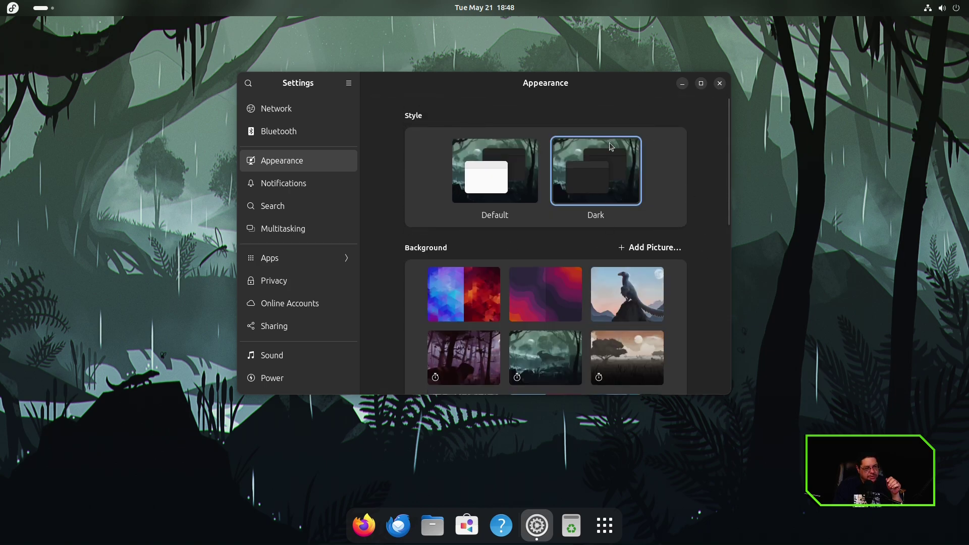
Close the Settings window to reveal the dinosaur wallpaper desktop.
click(720, 82)
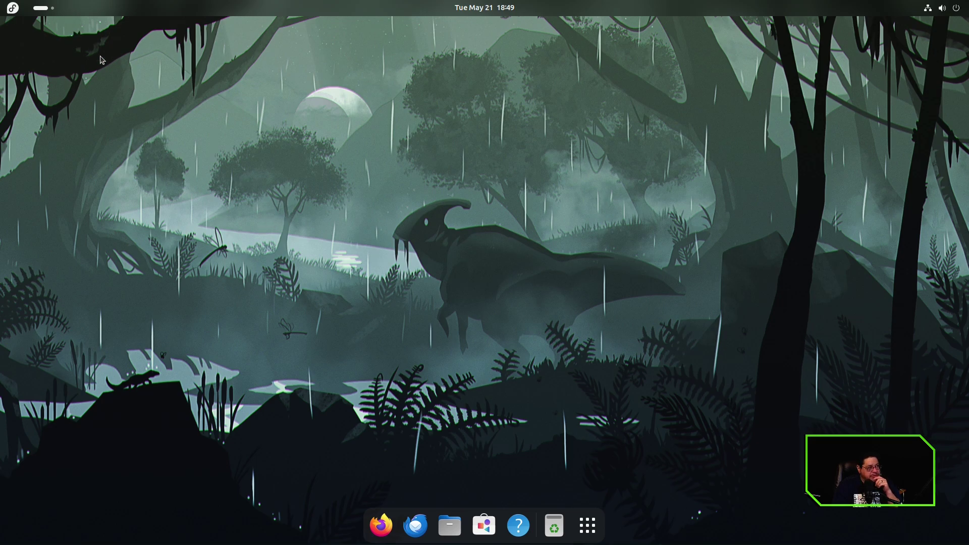
Launch BoxBuddy from the App Grid and move its window to the screen centre.
click(18, 10)
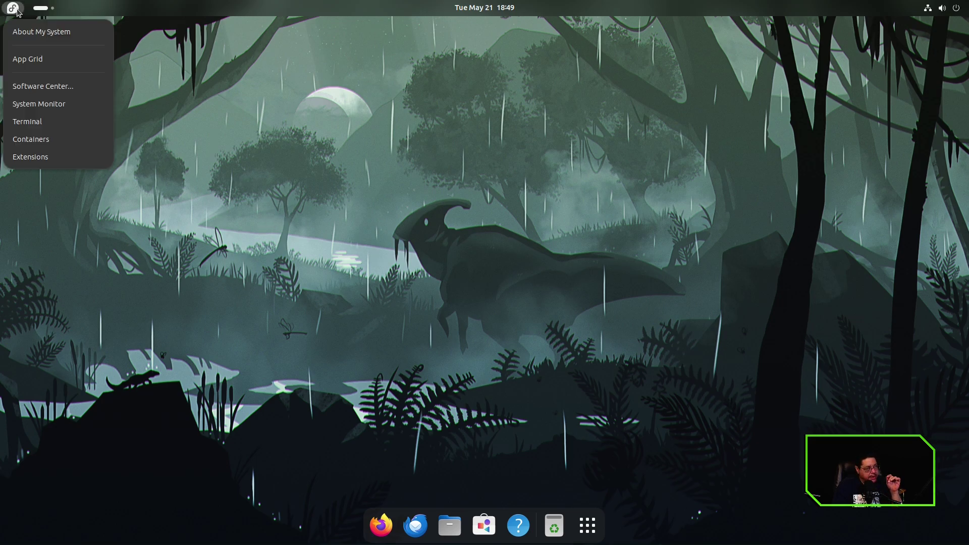
click(47, 65)
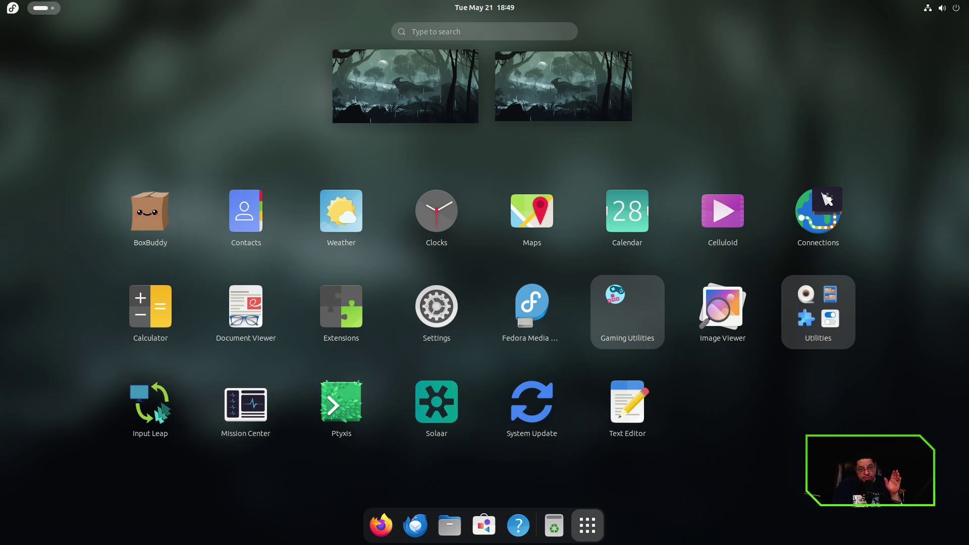
click(161, 216)
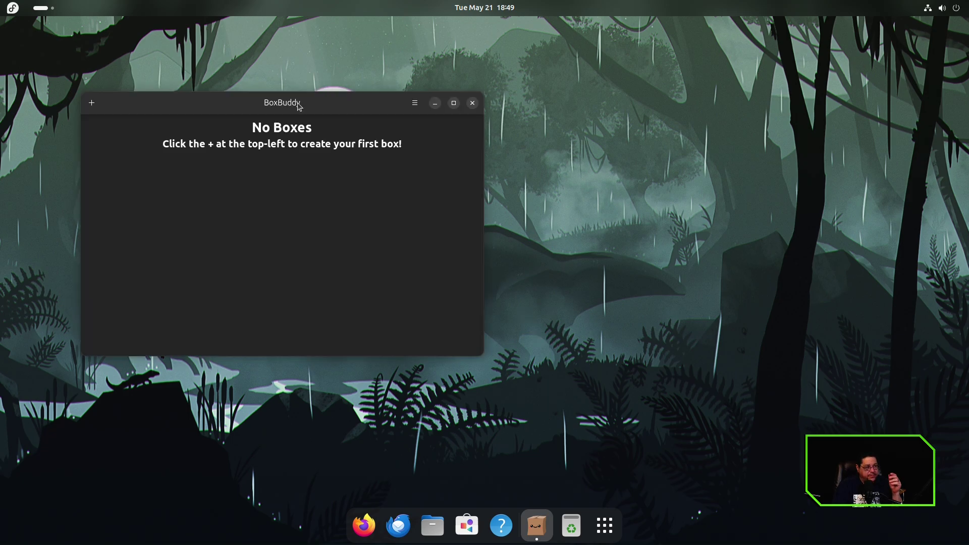
drag(286, 106, 498, 112)
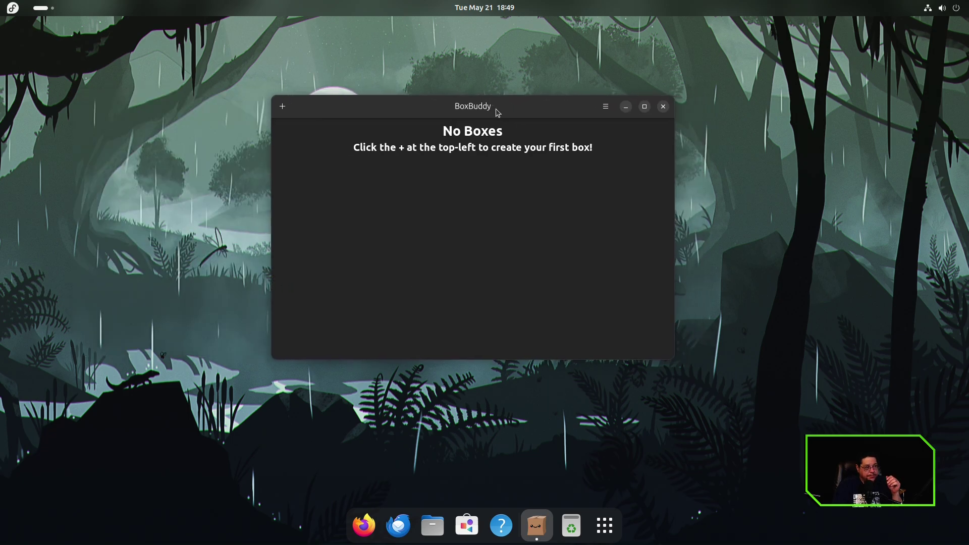
Browse the new-distrobox image list, searching for gentoo, then cancel and close BoxBuddy.
click(286, 109)
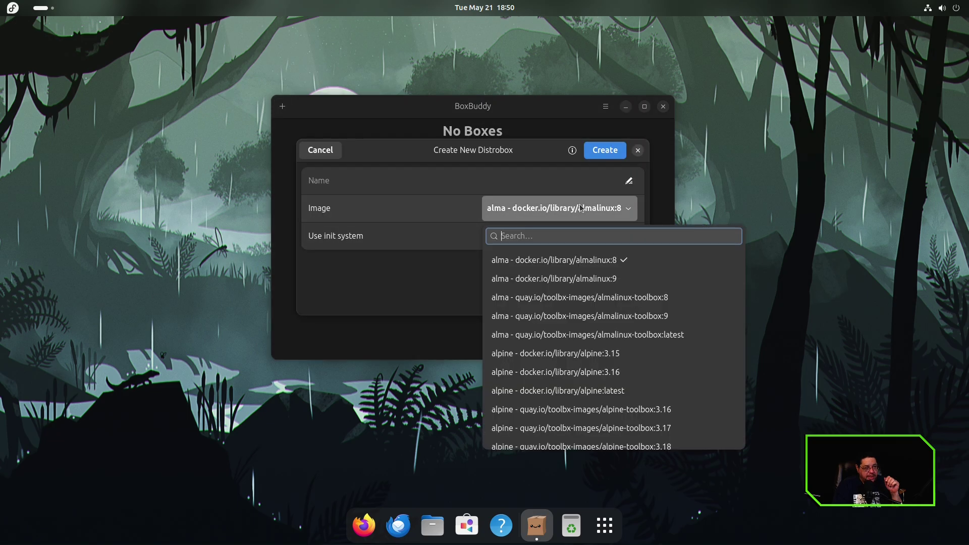
scroll(560, 302, down, 5)
scroll(557, 308, down, 5)
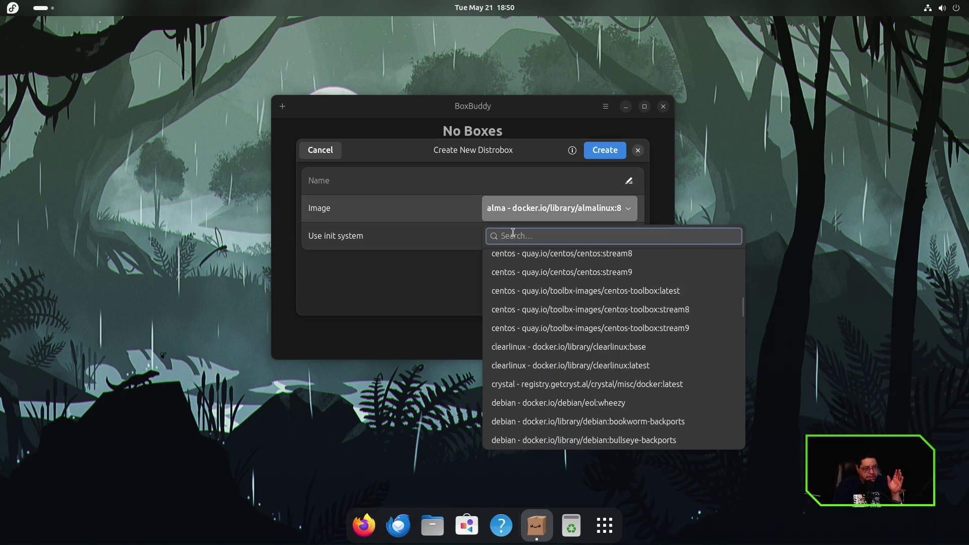
text(gentoo)
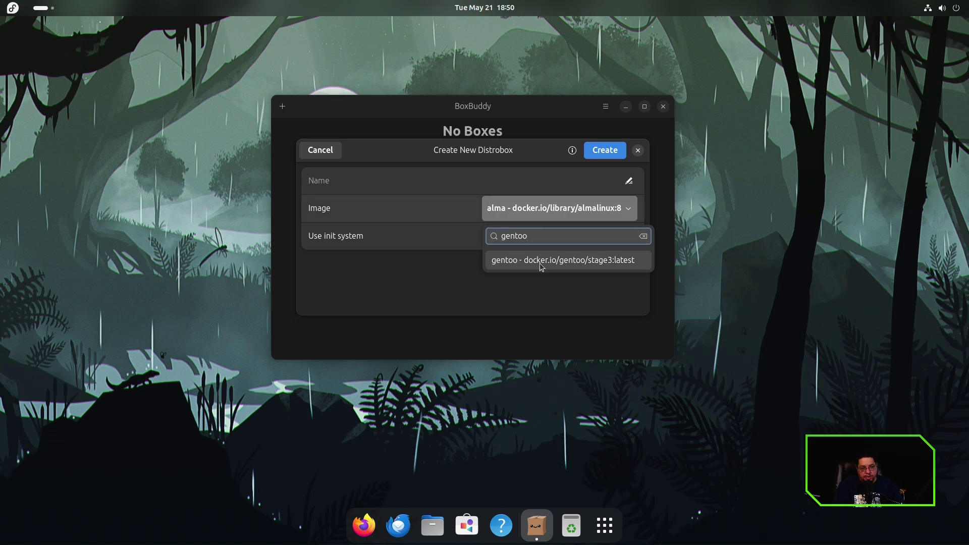
click(637, 152)
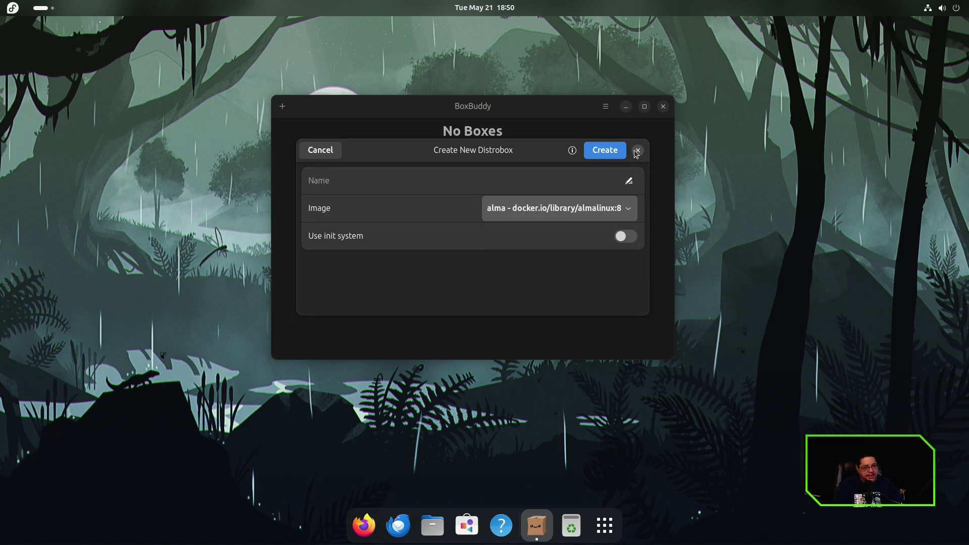
click(637, 151)
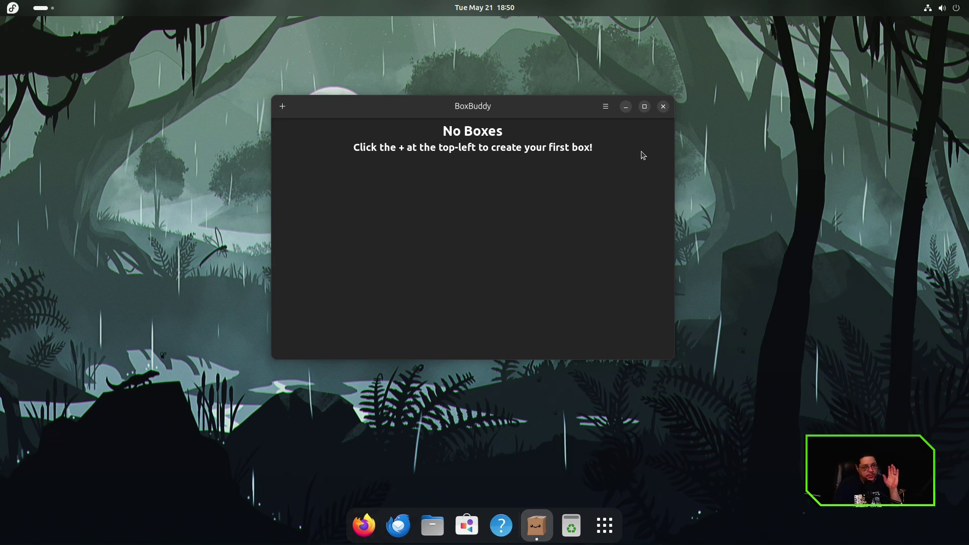
click(664, 106)
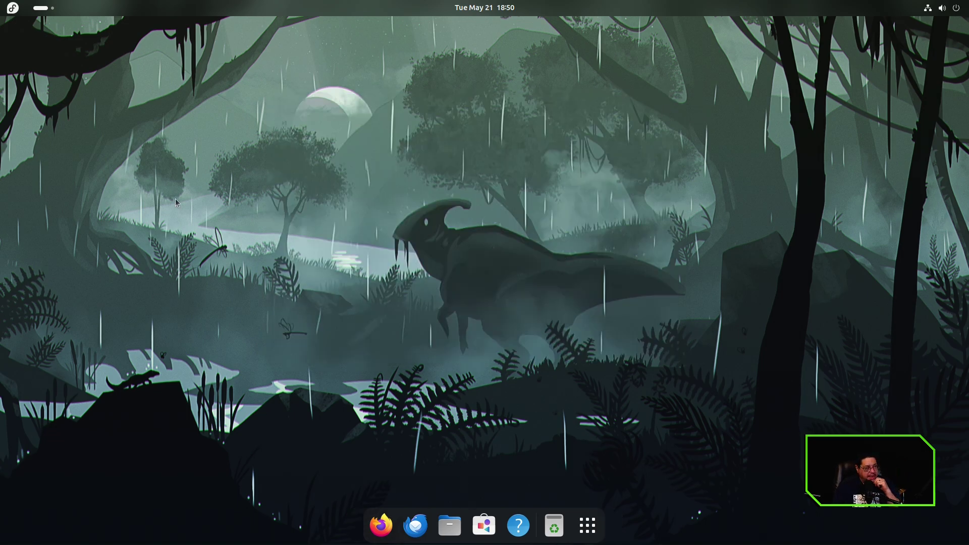
Peek into the Gaming Utilities folder, then launch Warehouse from the Utilities folder.
click(12, 8)
click(23, 57)
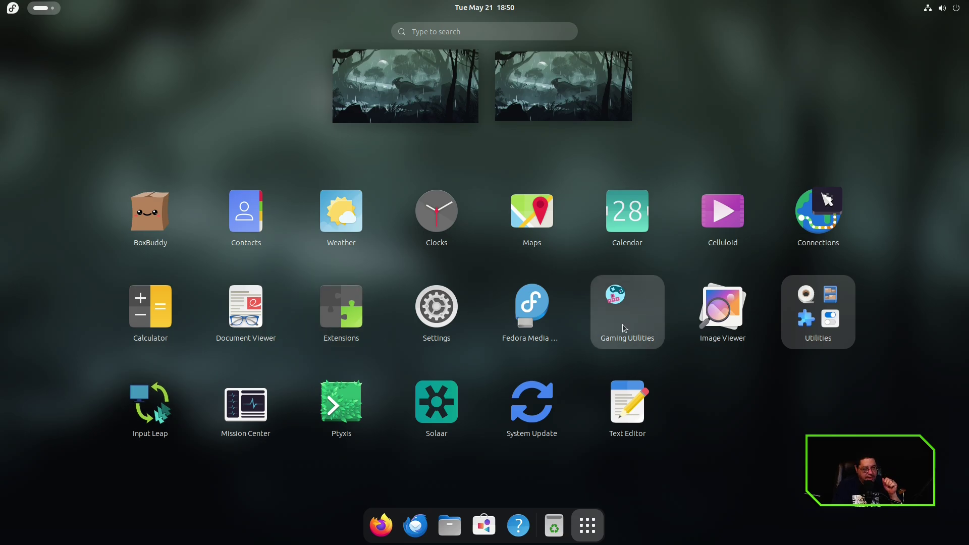
click(620, 307)
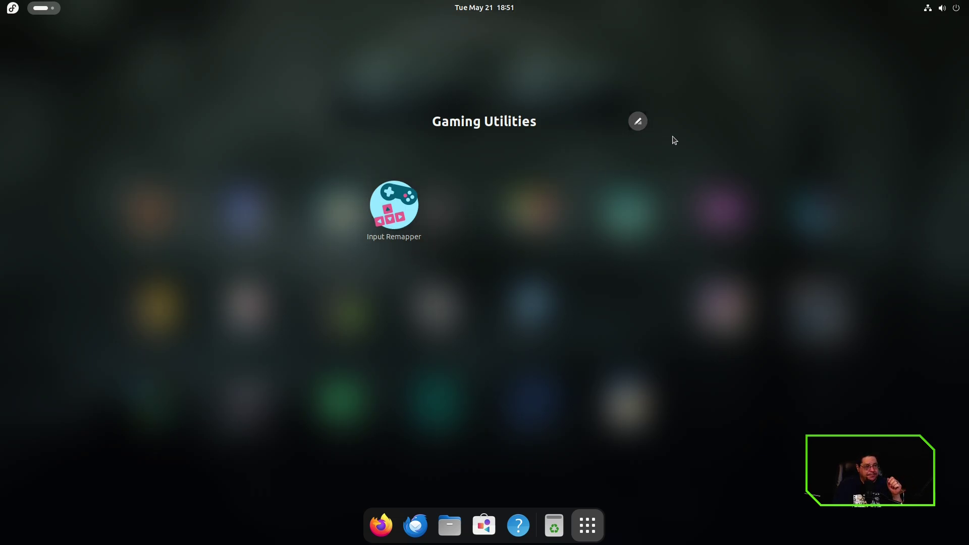
click(736, 140)
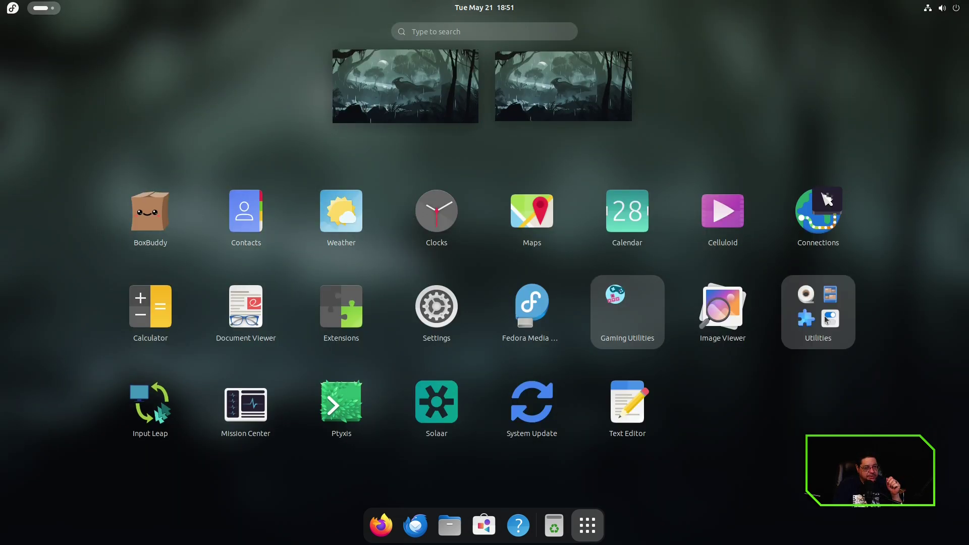
click(838, 338)
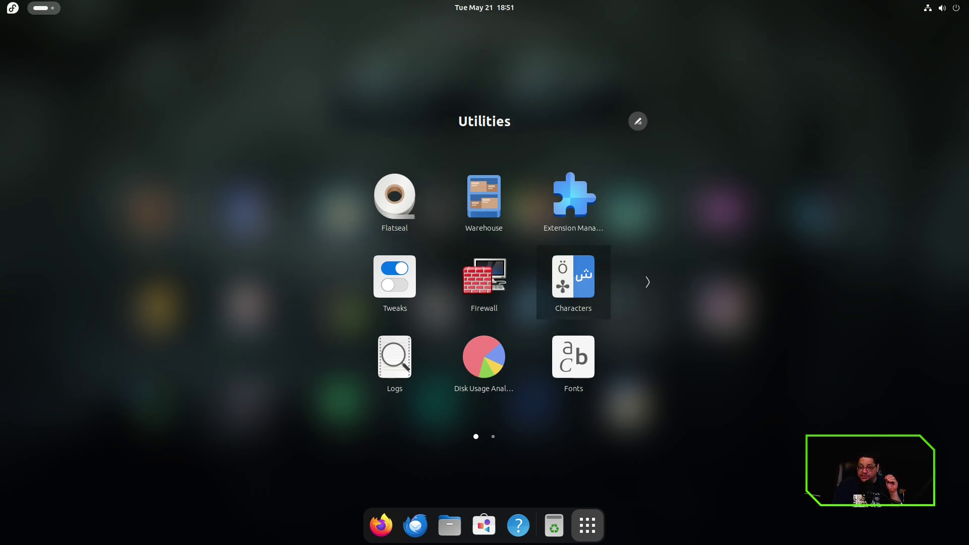
click(469, 214)
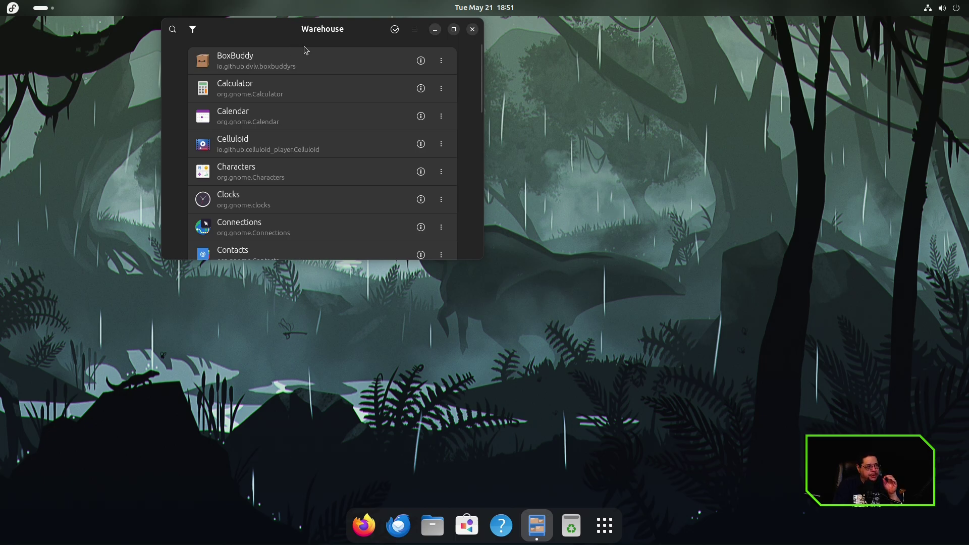
Centre the Warehouse window, view BoxBuddy's management actions menu, then dismiss it.
drag(319, 33, 488, 79)
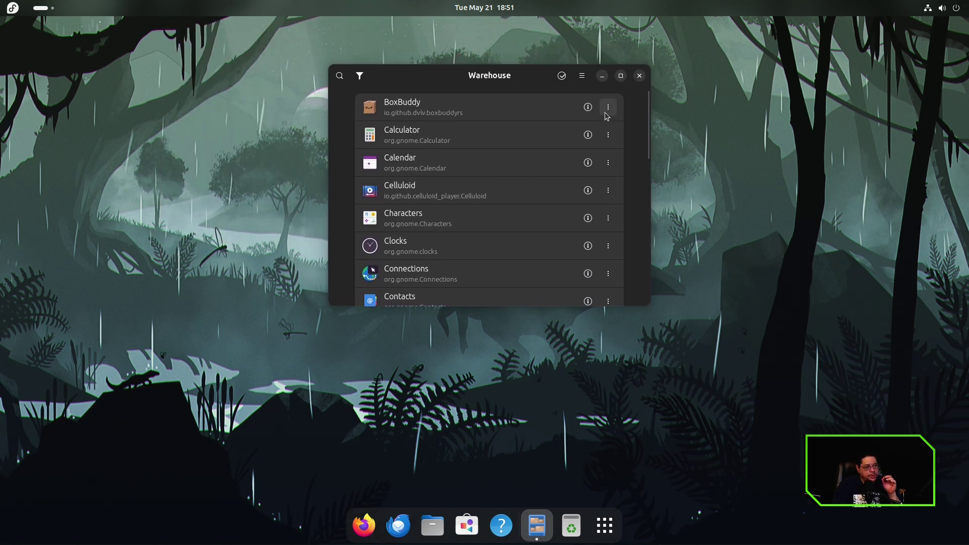
click(606, 110)
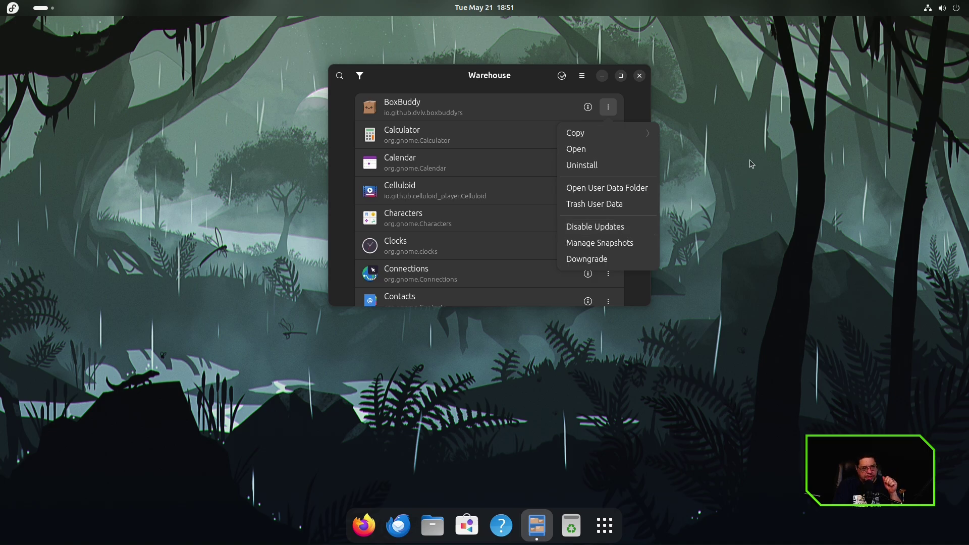
click(725, 168)
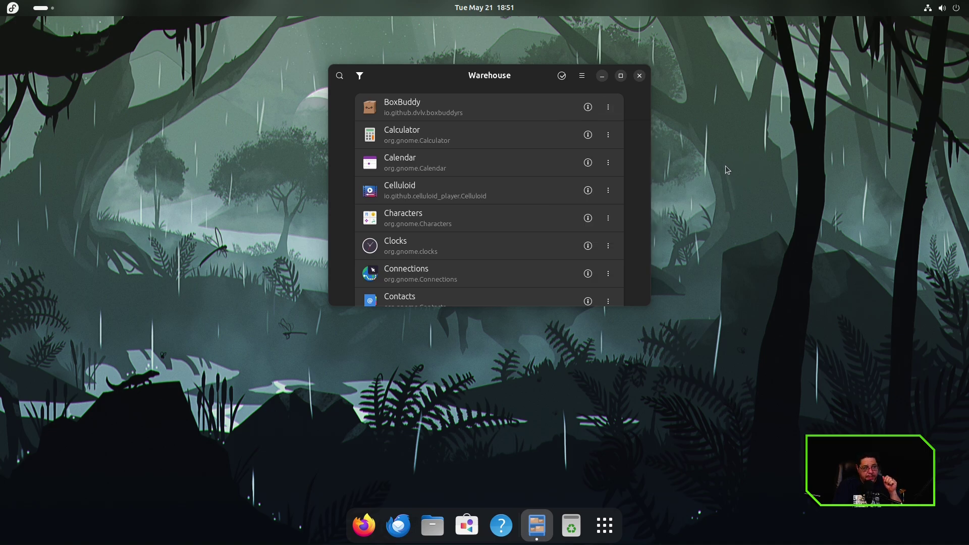
click(639, 76)
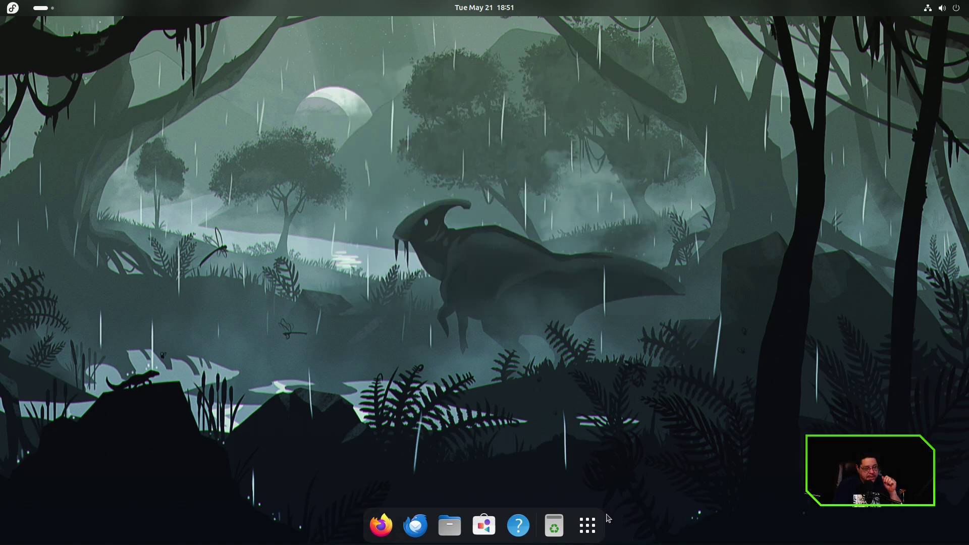
click(590, 527)
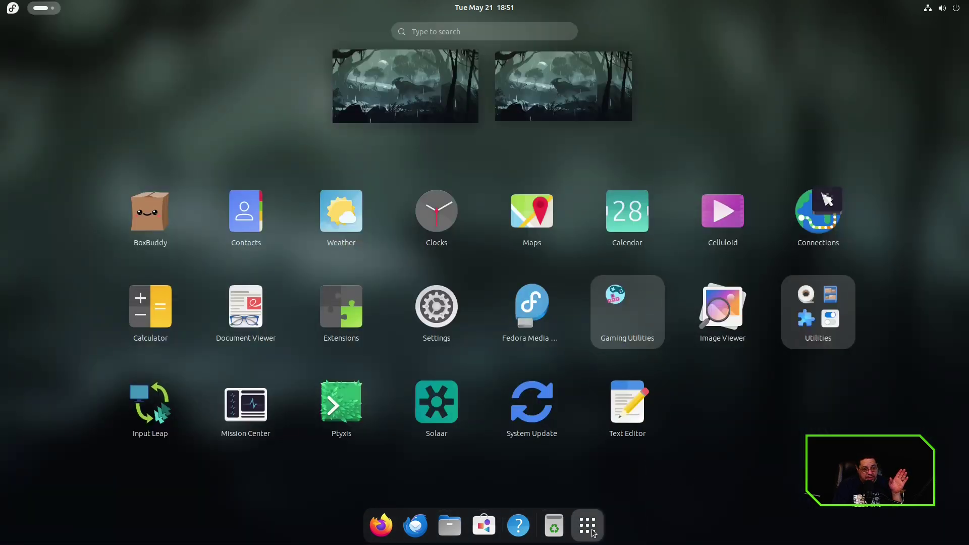
click(594, 533)
click(593, 533)
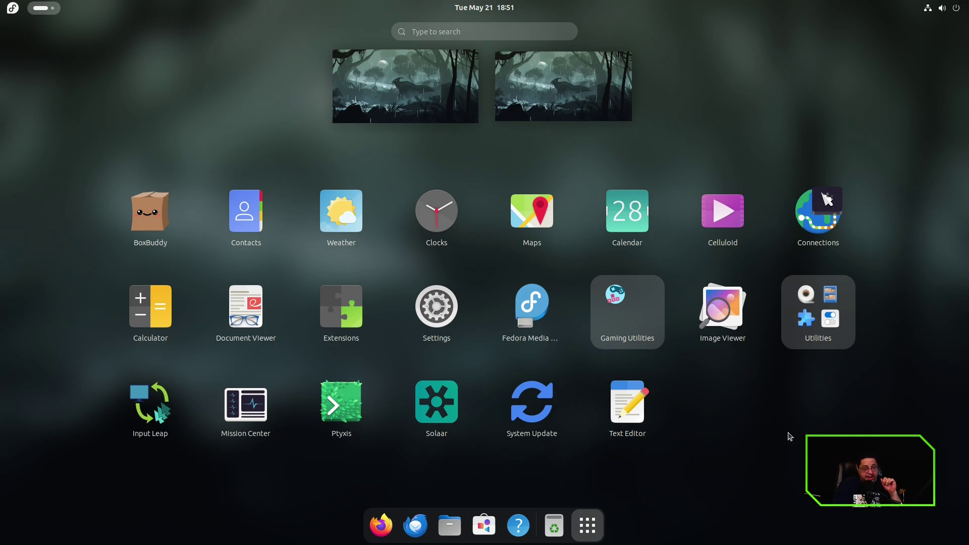
click(829, 324)
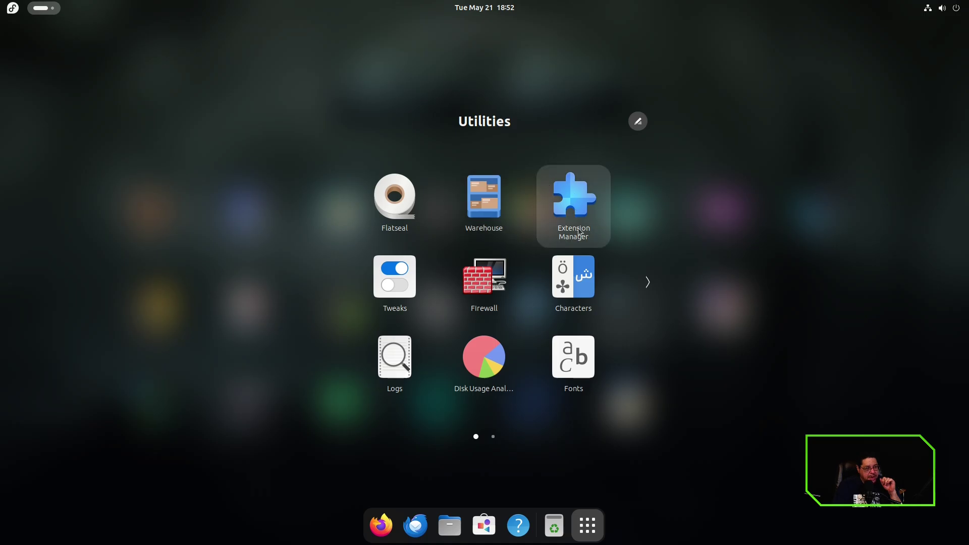
click(386, 284)
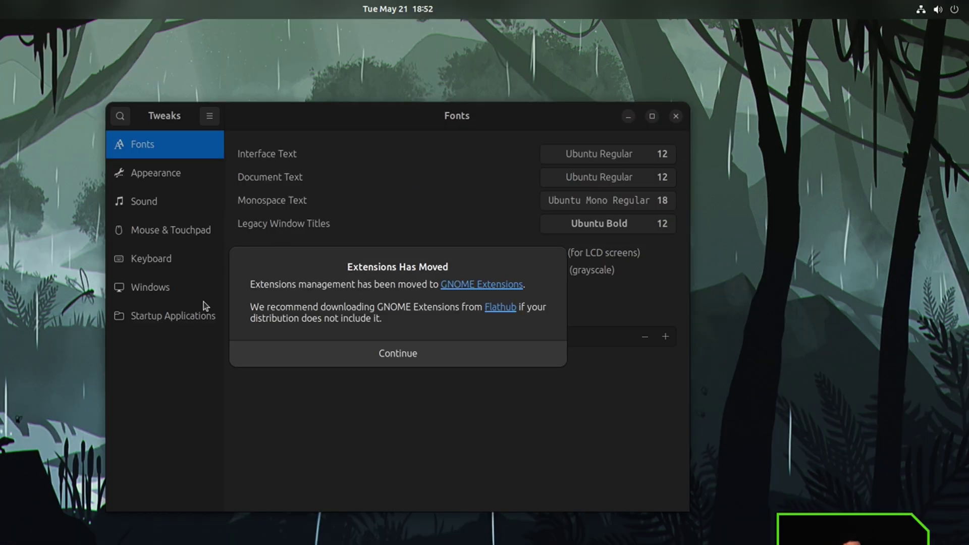
click(379, 354)
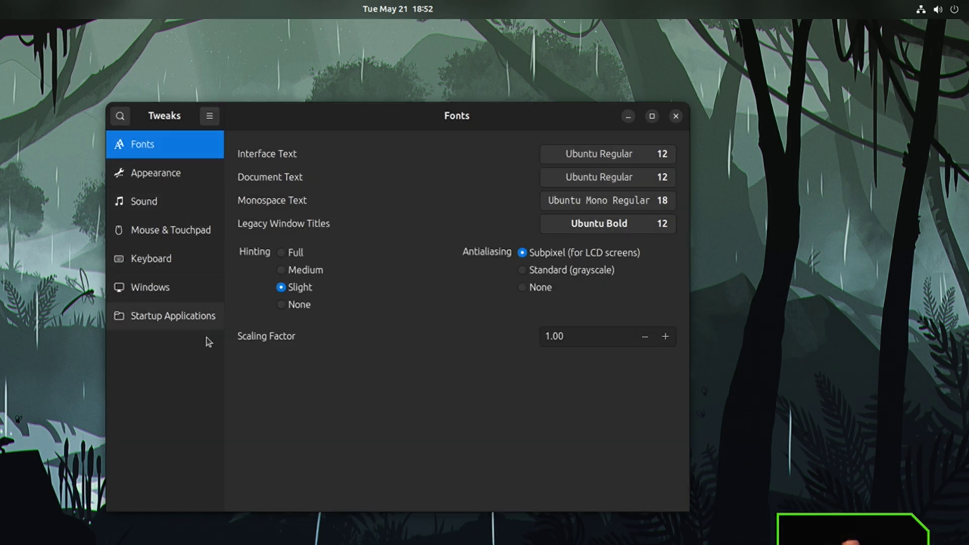
click(145, 293)
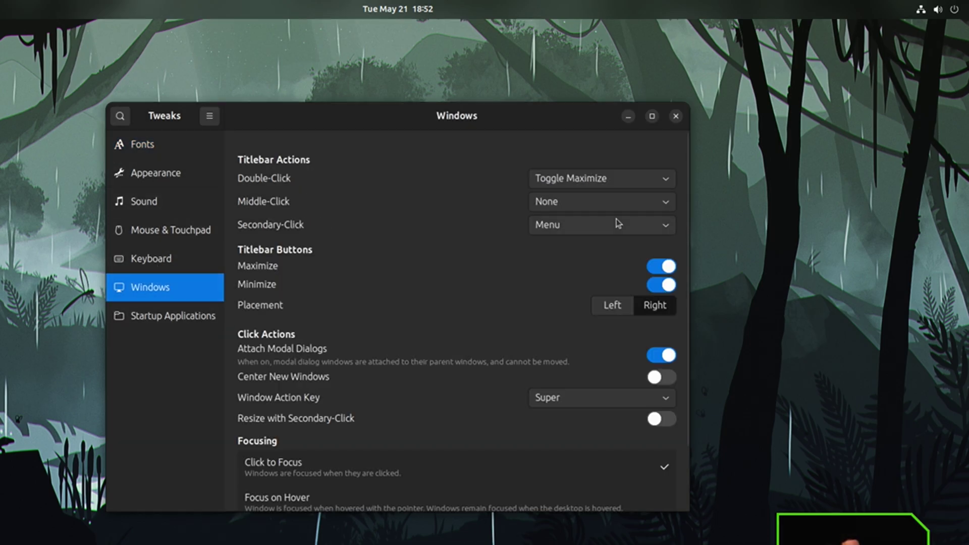
scroll(435, 362, down, 3)
scroll(435, 362, up, 3)
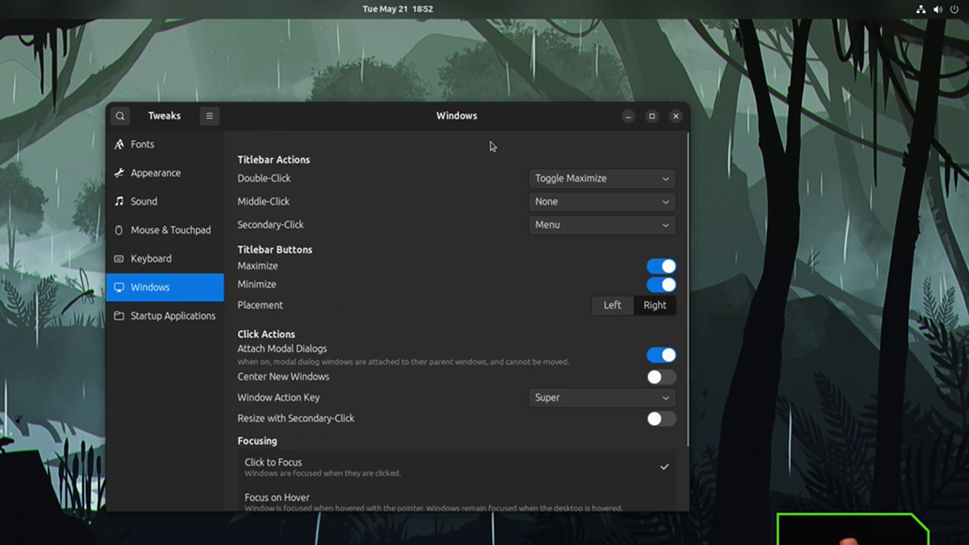
click(675, 117)
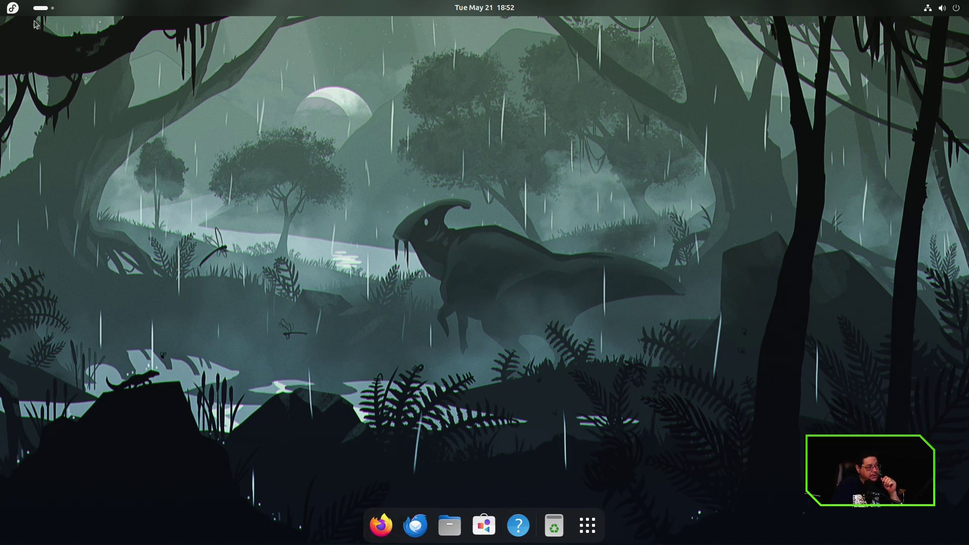
Launch Ptyxis from the app grid and select 'ujust --choose' in the welcome banner.
click(12, 7)
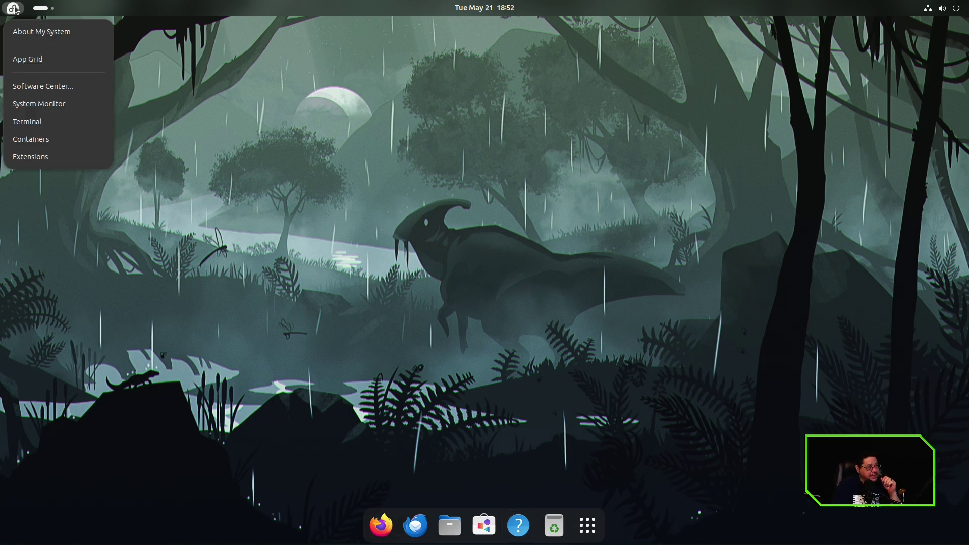
click(45, 59)
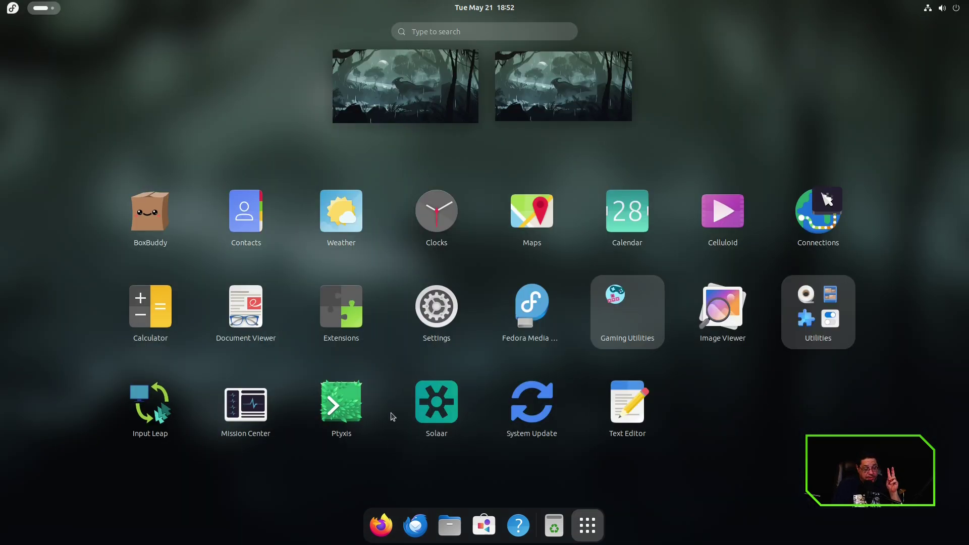
click(335, 413)
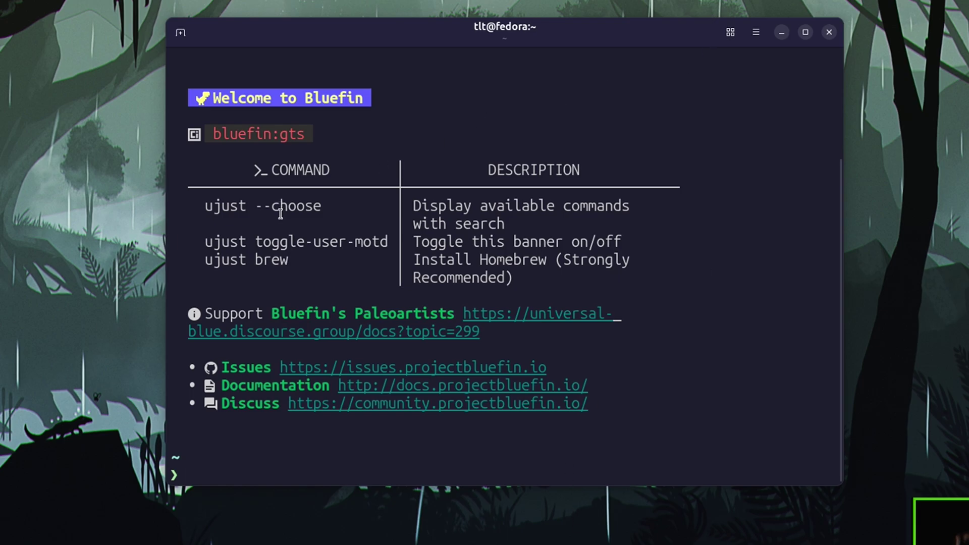
drag(207, 205, 320, 209)
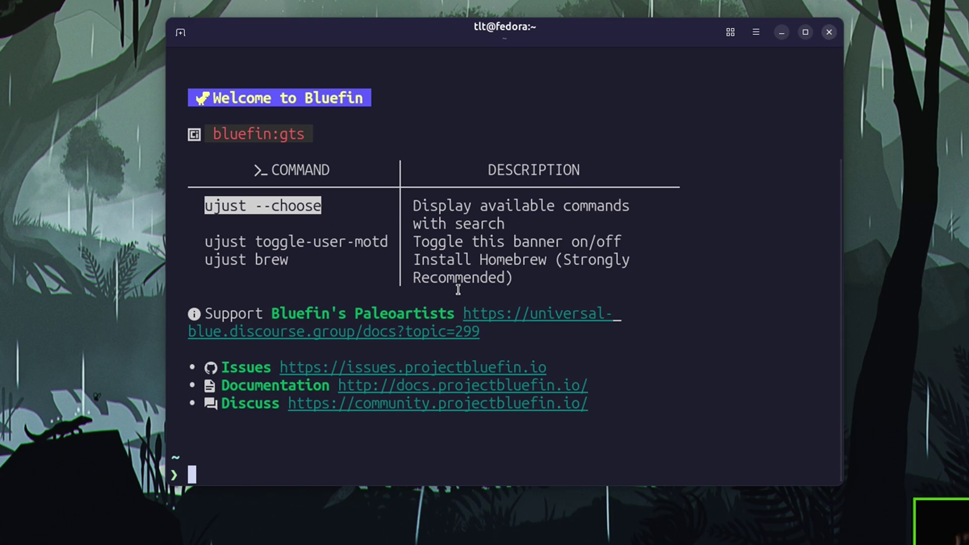
Close the terminal, open Solaar to see its empty device list, close it, and show the app grid.
click(829, 32)
key(super+a)
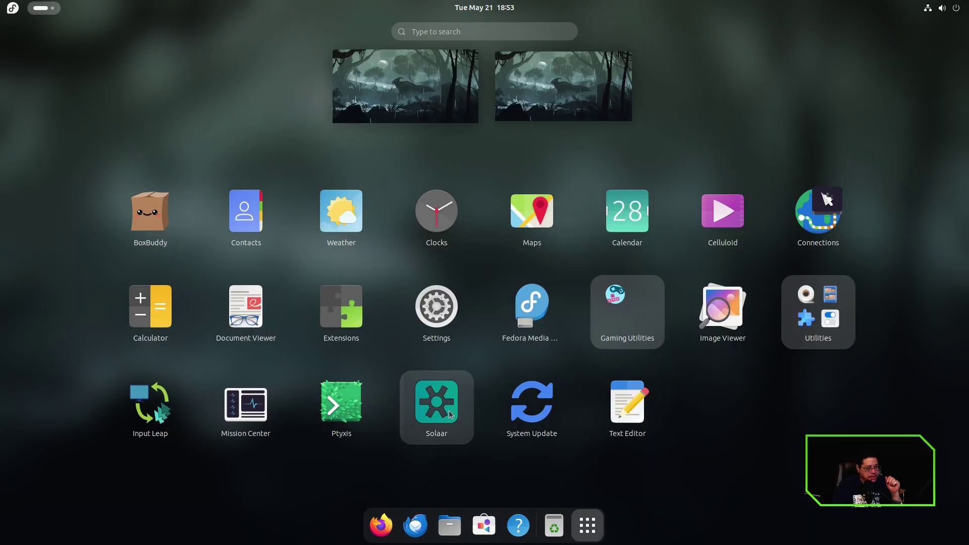
click(421, 412)
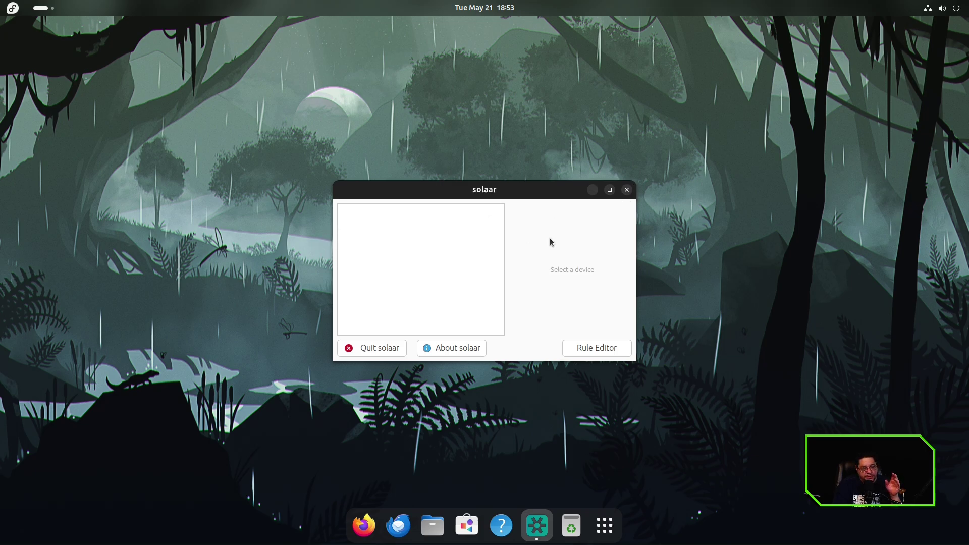
click(626, 191)
click(587, 525)
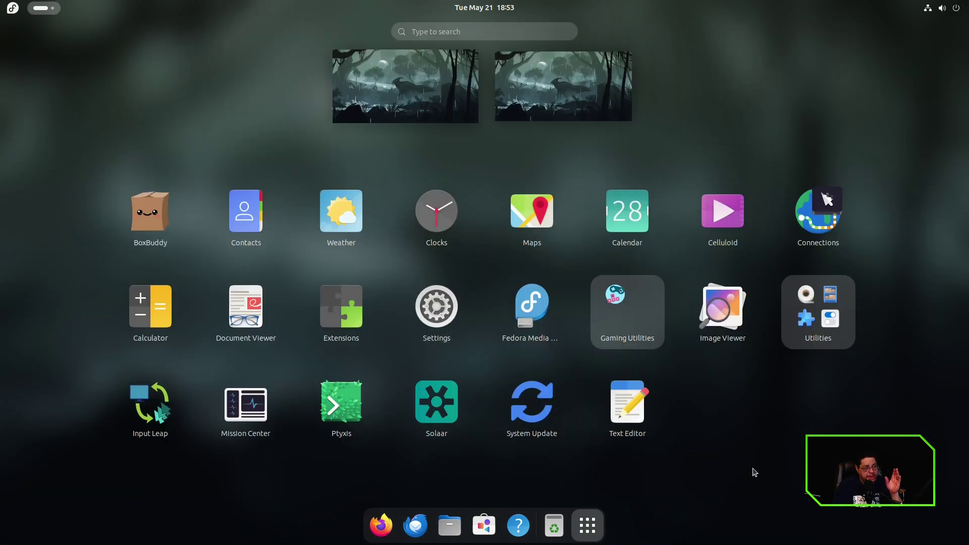
Switch workspace, then check the Power Off options and the Settings window from quick settings.
mouse_move(1, 1)
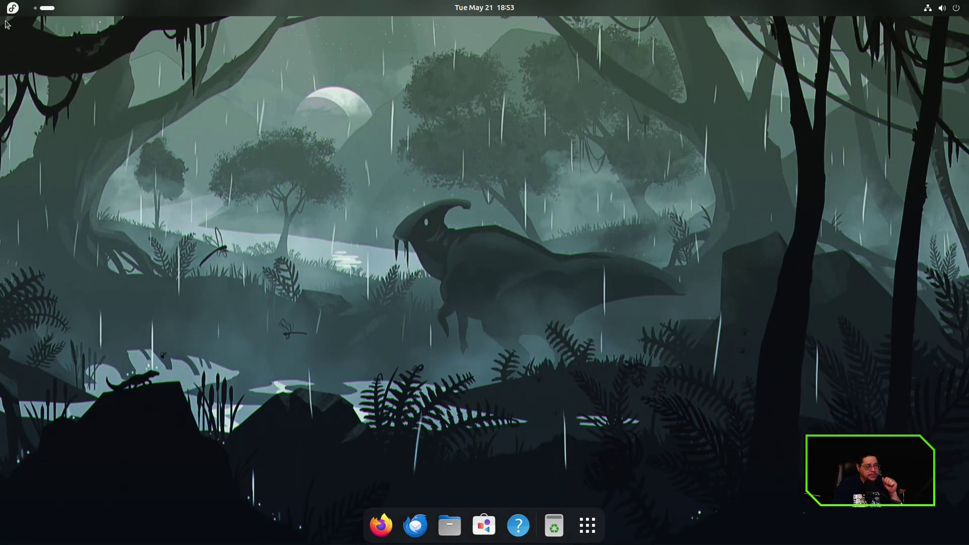
key(super+Page_Up)
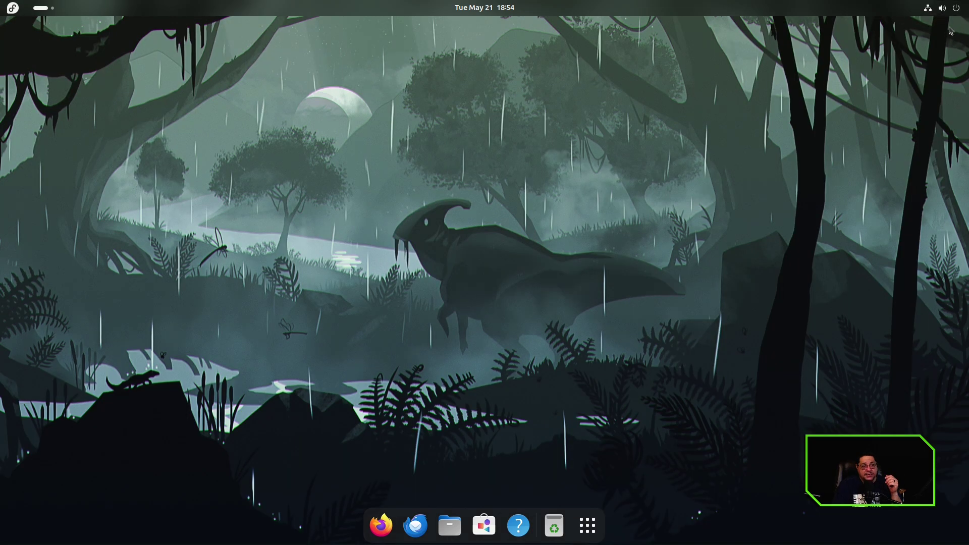
click(955, 13)
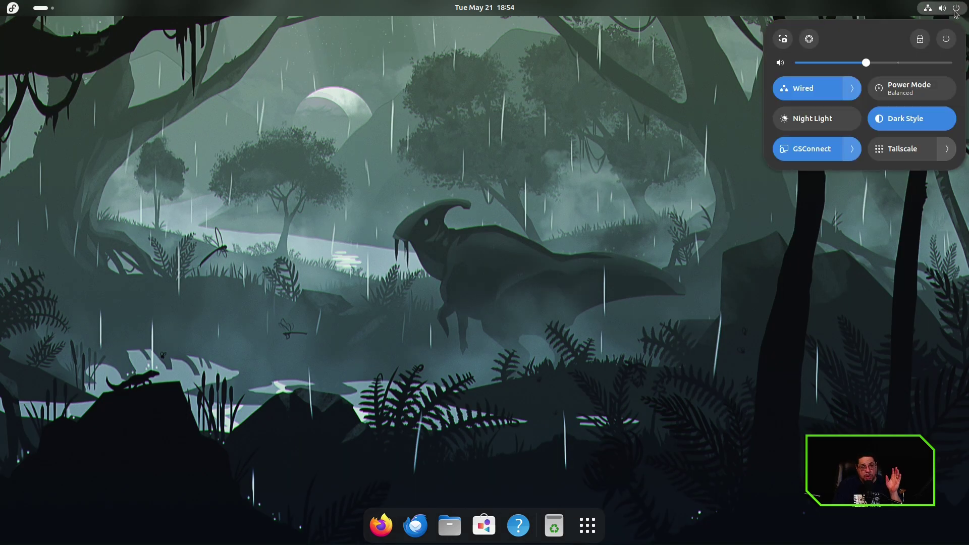
click(946, 46)
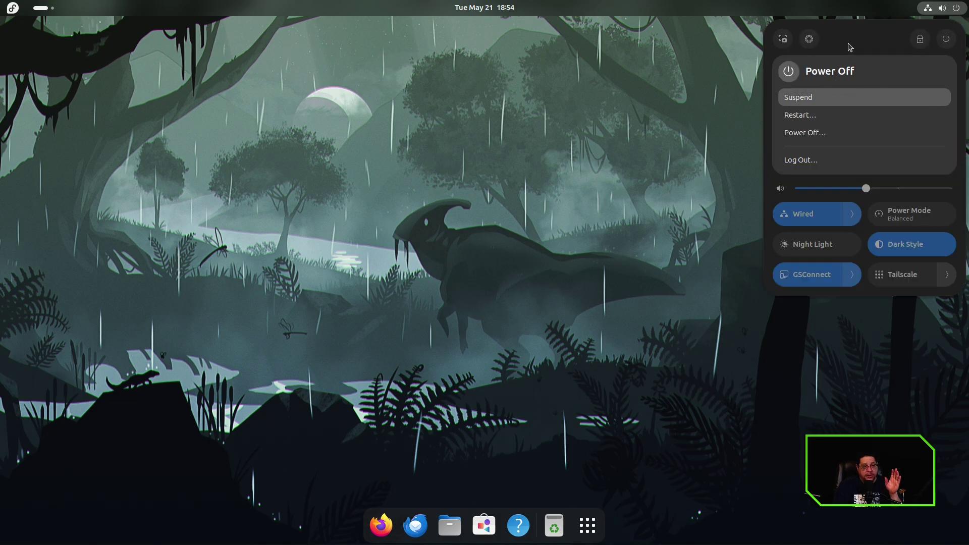
click(810, 39)
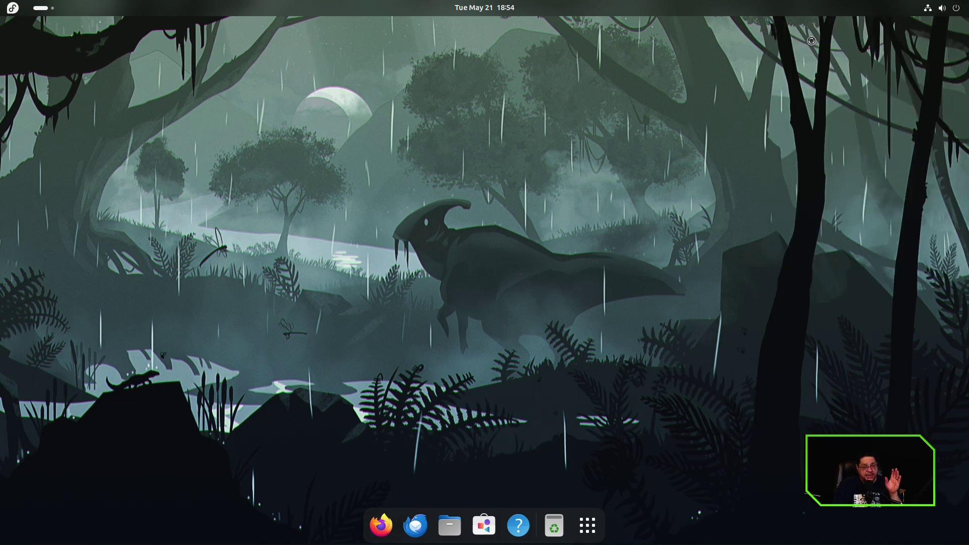
click(720, 82)
Switch Power Mode to Power Saver and back to Balanced, then close the panel.
click(957, 8)
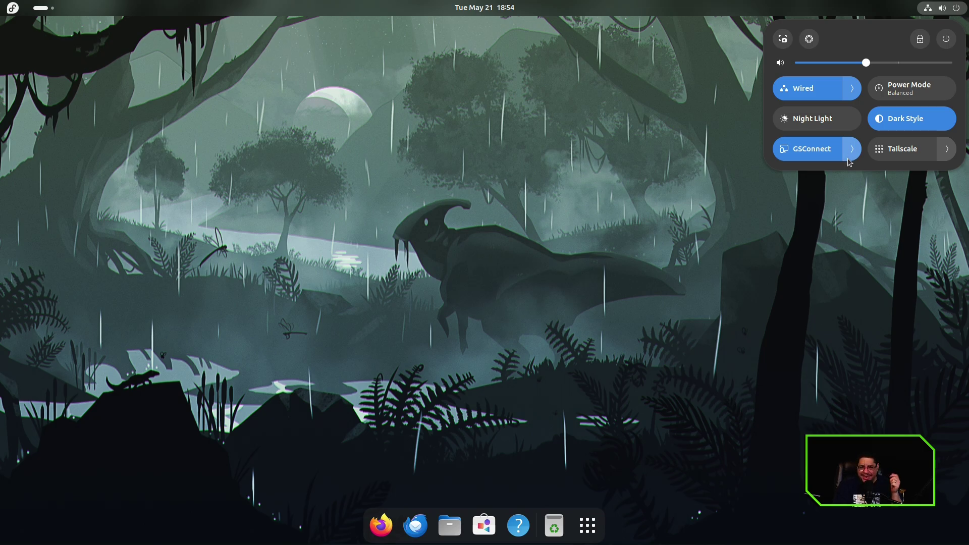
click(906, 96)
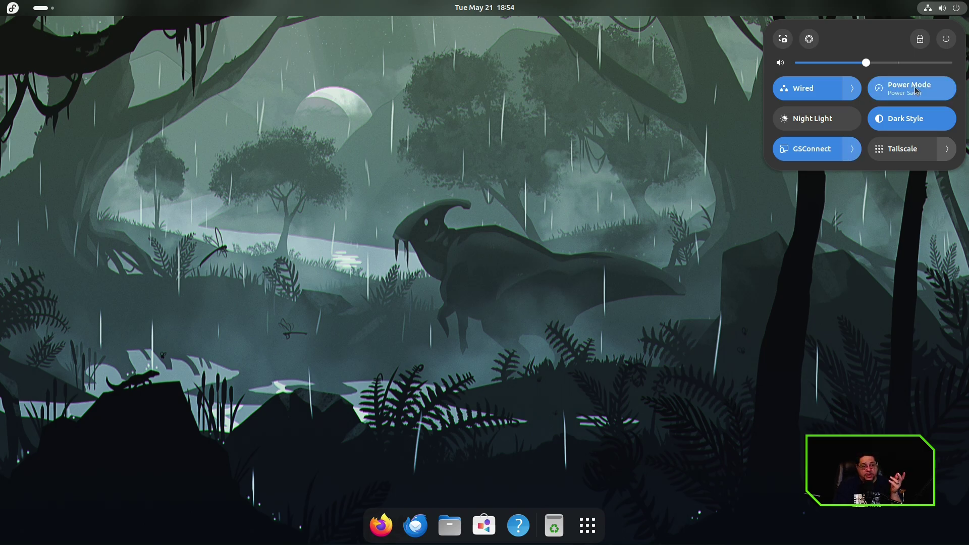
click(906, 96)
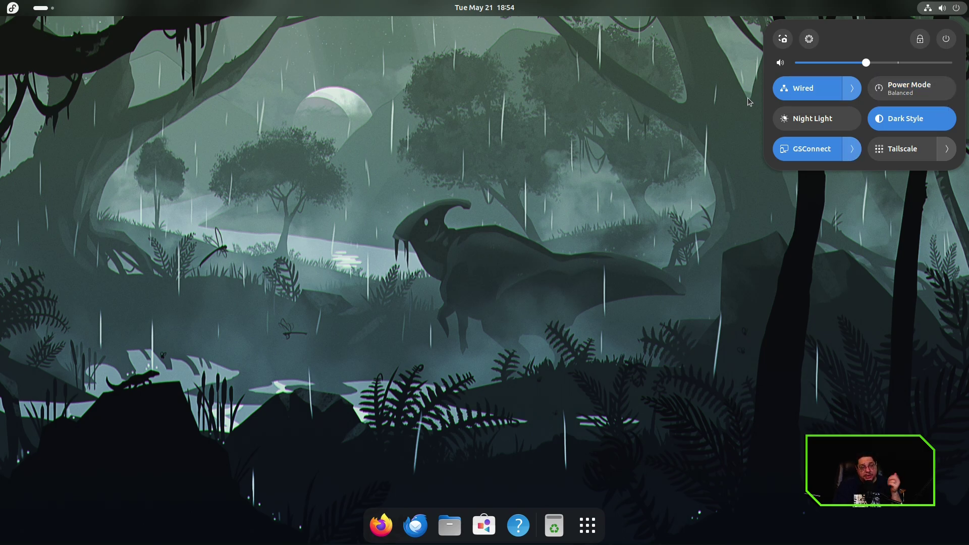
click(754, 44)
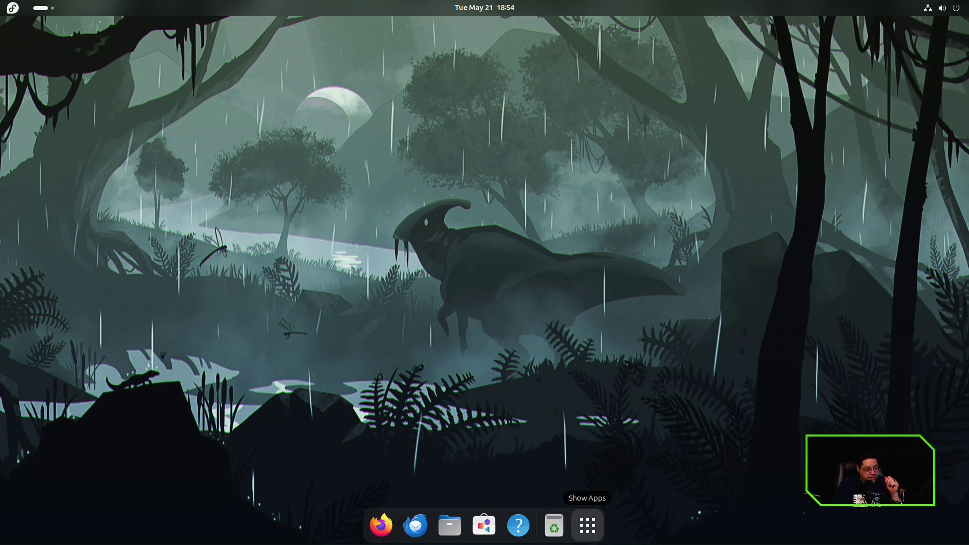
Open a new Ptyxis terminal and paste 'ujust --choose' from the banner at the prompt.
click(588, 526)
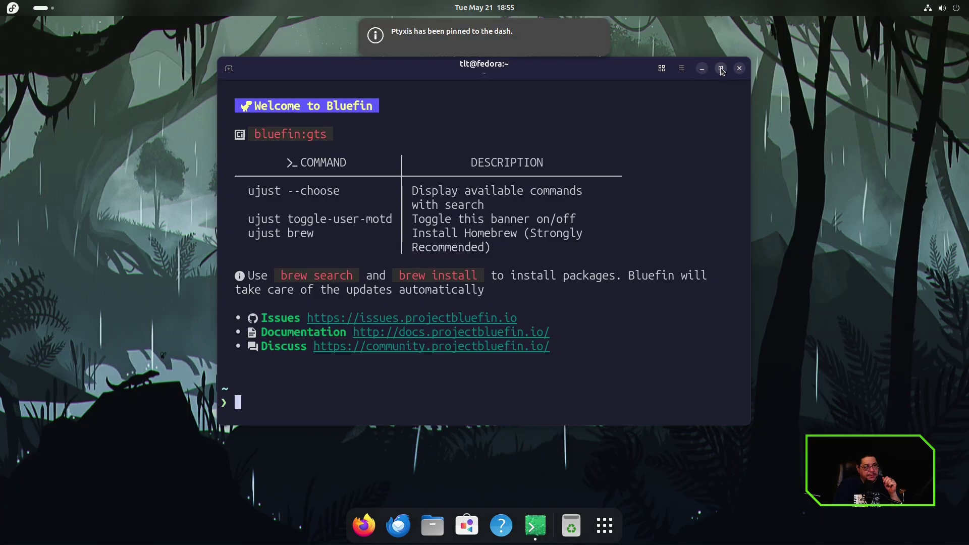
double_click(721, 67)
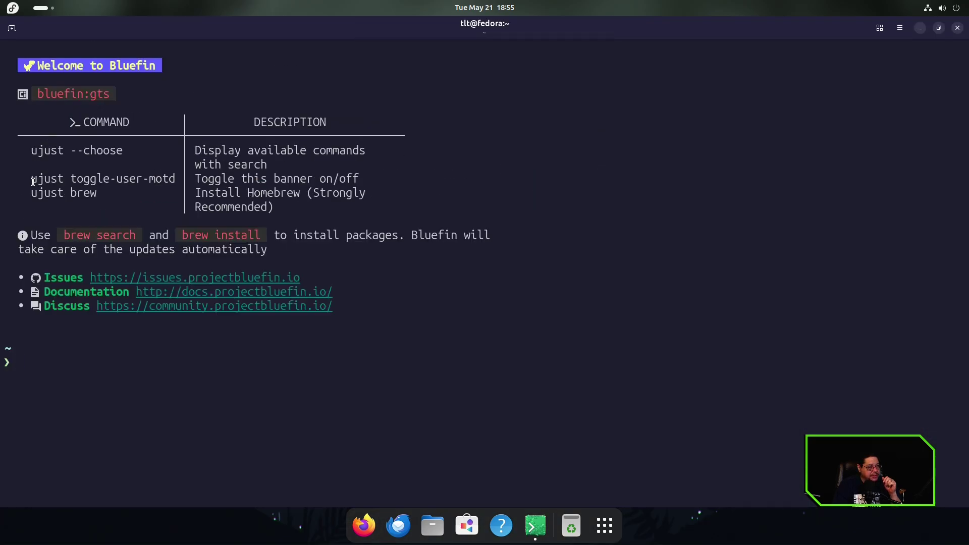
drag(32, 194, 114, 199)
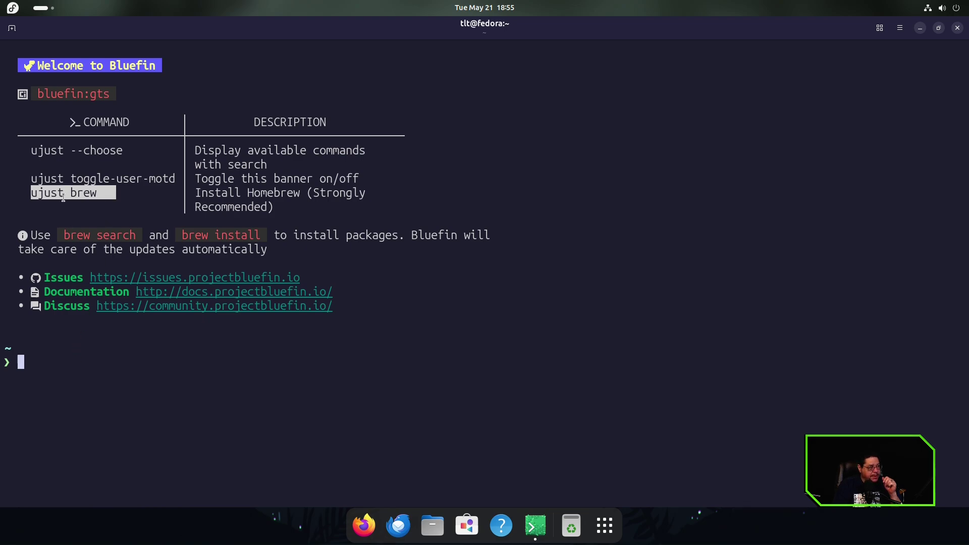
drag(26, 151, 123, 150)
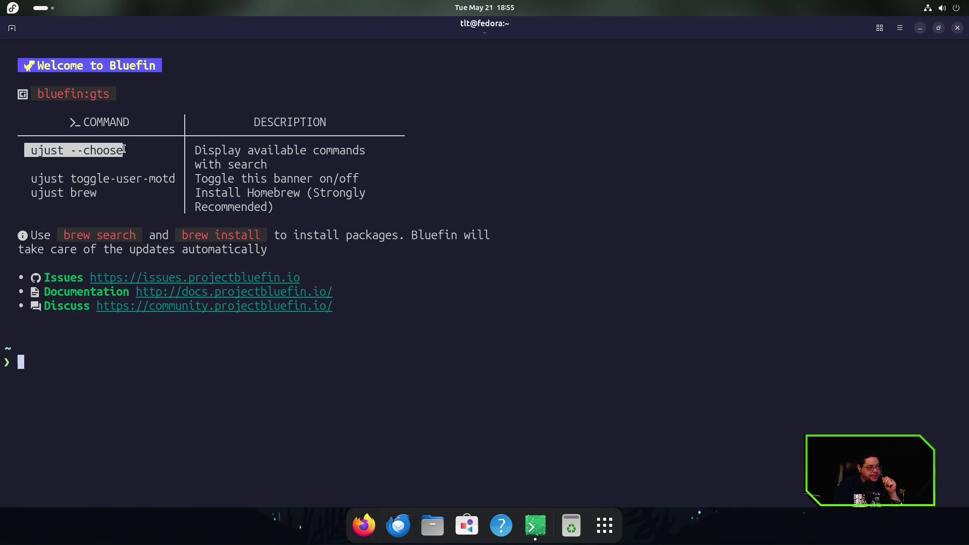
right_click(123, 148)
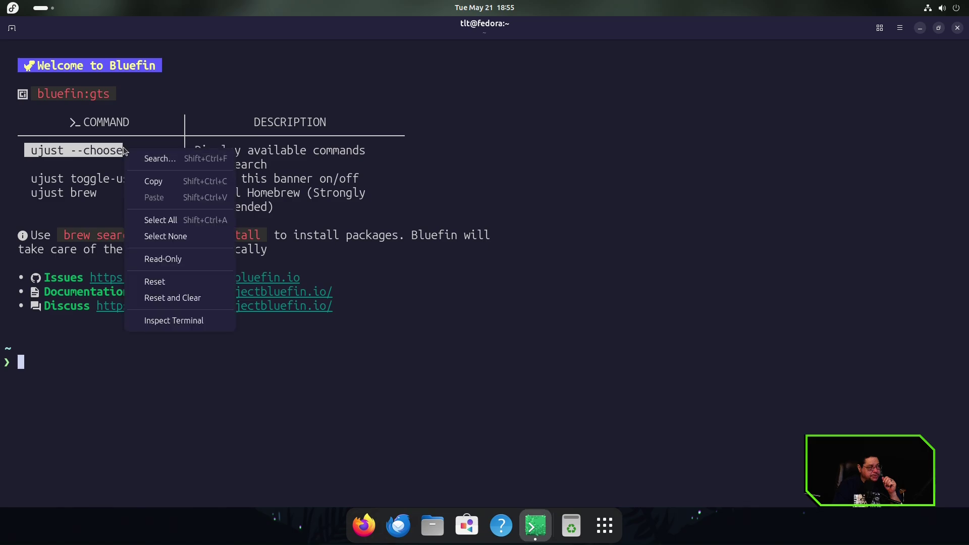
click(144, 182)
click(89, 357)
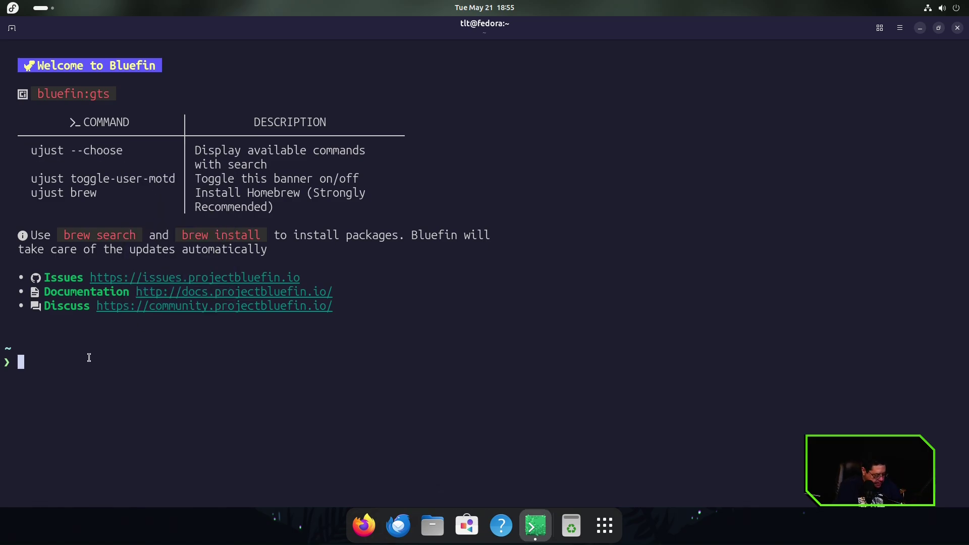
key(ctrl+shift+v)
Run ujust --choose and mark recipes around check-local-overrides in the chooser.
key(Return)
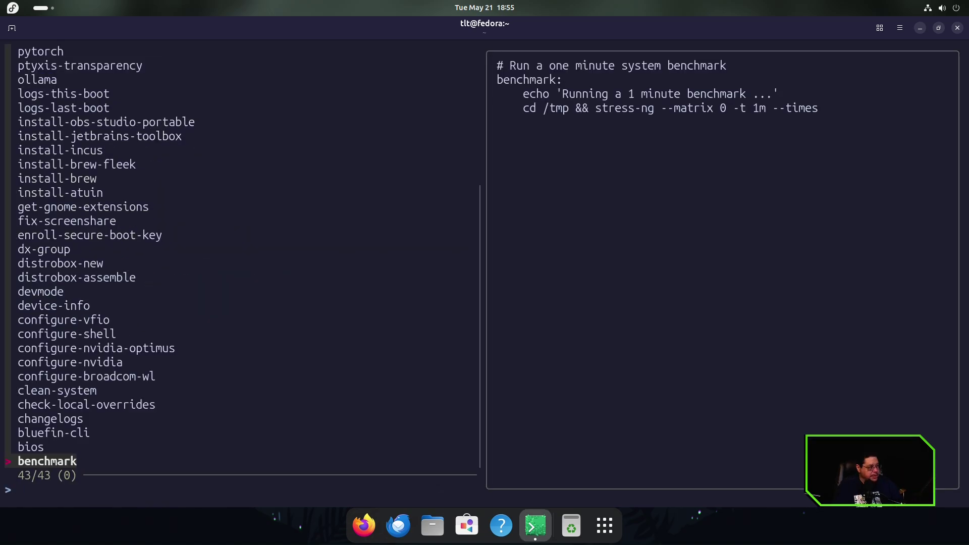
key(Up)
key(Up)
key(Up)
key(Up)
key(Up)
key(Up)
key(Up)
key(Tab)
key(Down)
key(Down)
Mark several more recipes in the list and preview the ollama script.
key(Tab)
key(Up)
shift+click(151, 151)
shift+click(151, 263)
shift+click(177, 295)
shift+click(217, 327)
shift+click(151, 72)
shift+click(152, 55)
shift+click(152, 40)
click(120, 70)
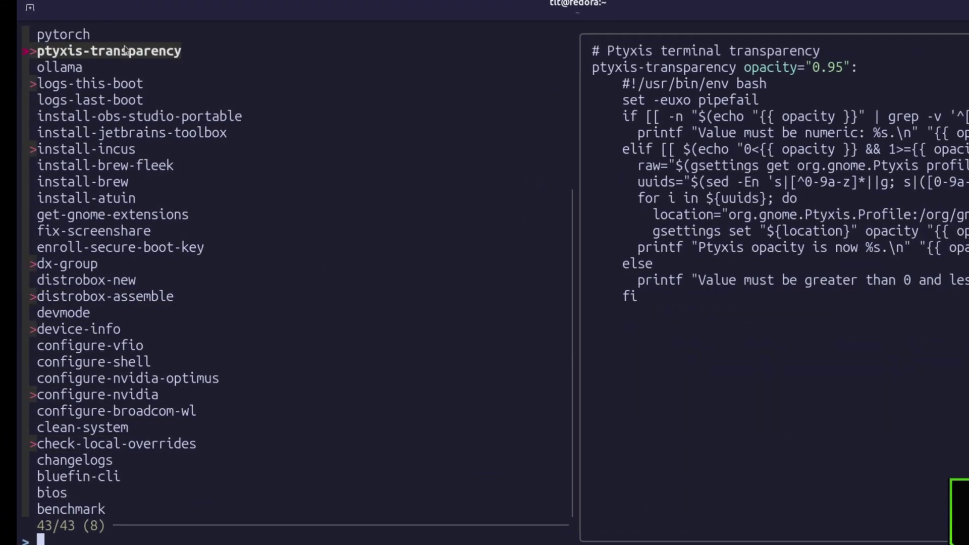
key(Up)
key(Down)
key(Tab)
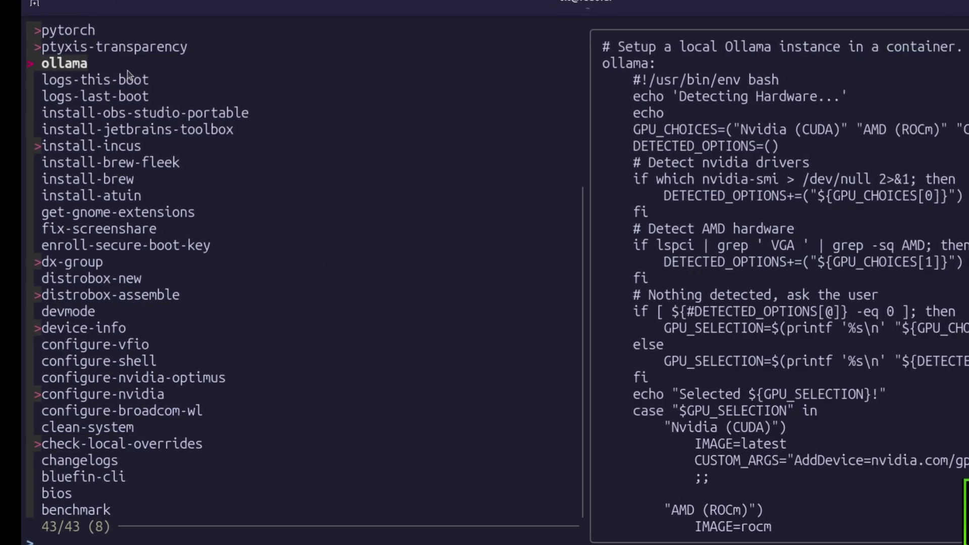
shift+click(133, 67)
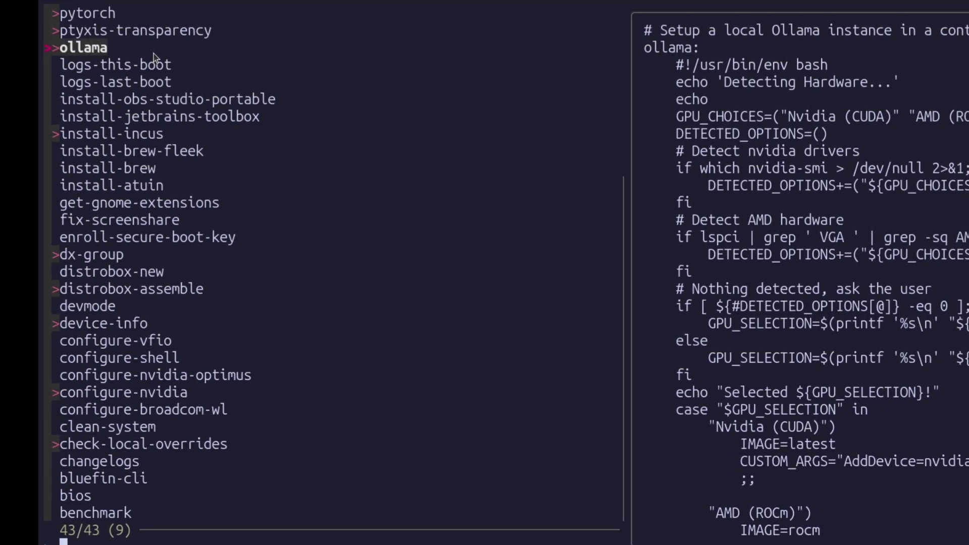
Toggle marks on logs-this-boot, logs-last-boot, install-obs-studio-portable and install-jetbrains-toolbox, previewing install-incus.
key(Down)
key(shift+Tab)
key(Tab)
key(Up)
key(Down)
key(Down)
key(shift+Tab)
key(Down)
key(Down)
key(Tab)
key(Tab)
key(Tab)
key(Up)
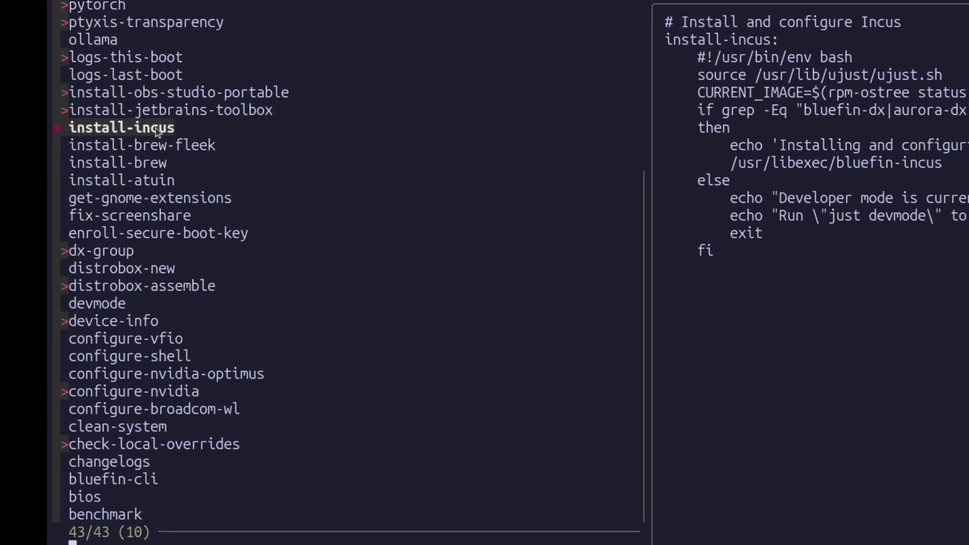
Mark install-brew-fleek, install-brew, install-atuin and fix-screenshare, previewing dx-group and distrobox-new.
shift+click(146, 145)
shift+click(146, 164)
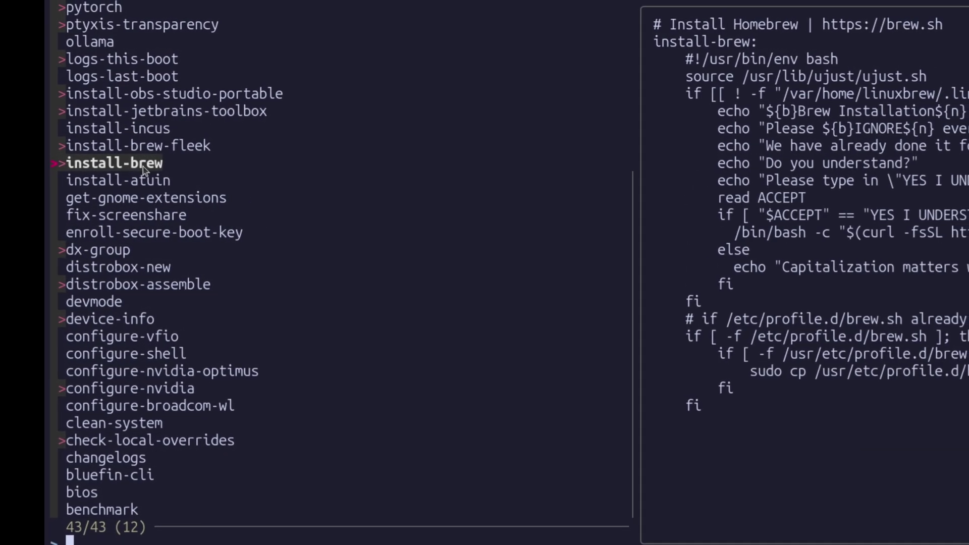
shift+click(126, 181)
shift+click(127, 215)
click(126, 246)
shift+click(129, 244)
click(125, 267)
shift+click(118, 281)
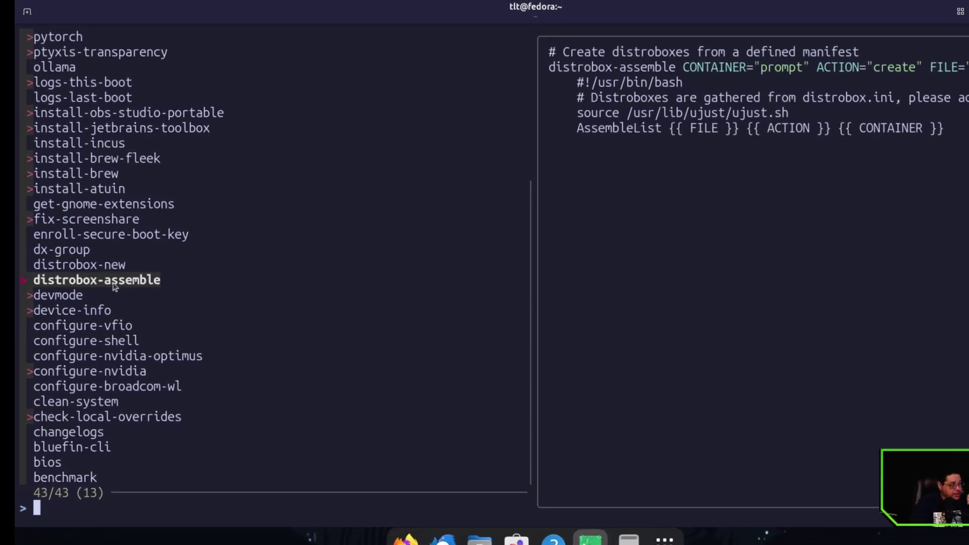
Mark configure-vfio and configure-shell, unmark devmode and device-info, and preview configure-nvidia-optimus.
shift+click(83, 302)
shift+click(71, 301)
shift+click(73, 310)
shift+click(127, 326)
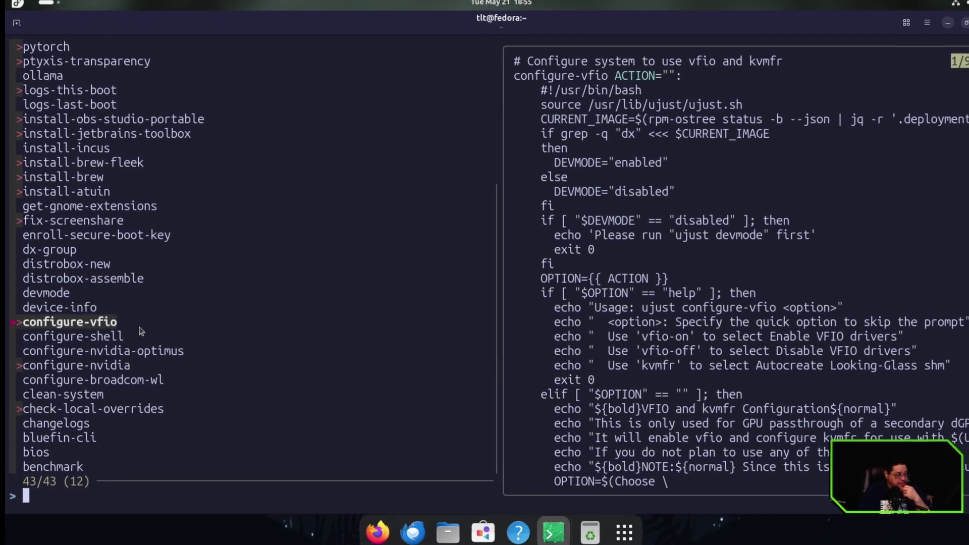
shift+click(149, 342)
shift+click(128, 364)
click(130, 351)
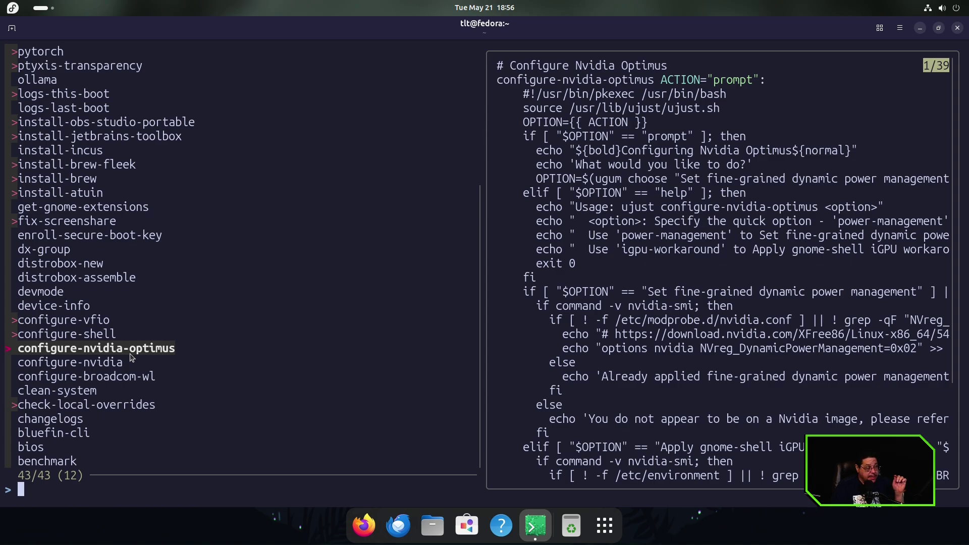
Mark configure-nvidia and configure-broadcom-wl, then preview the clean-system recipe.
shift+click(121, 367)
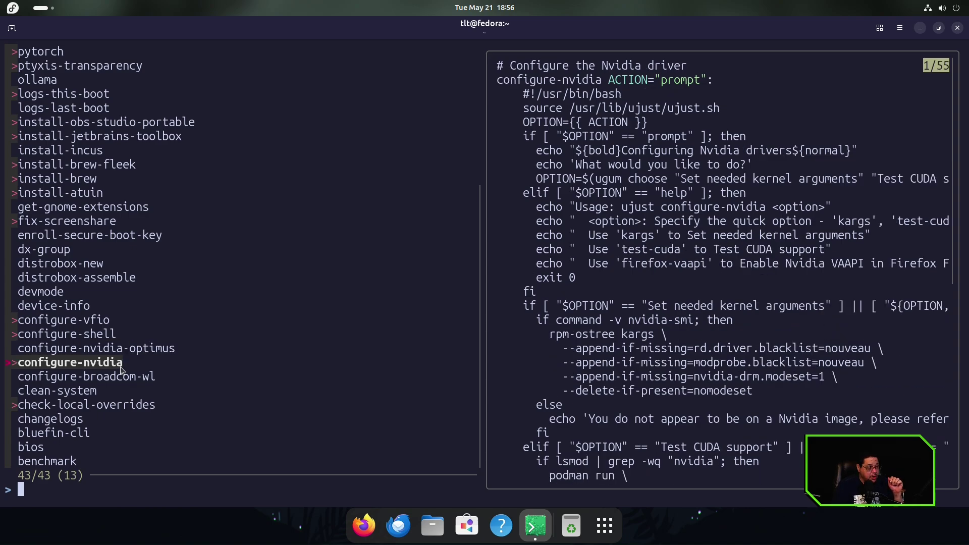
shift+click(122, 376)
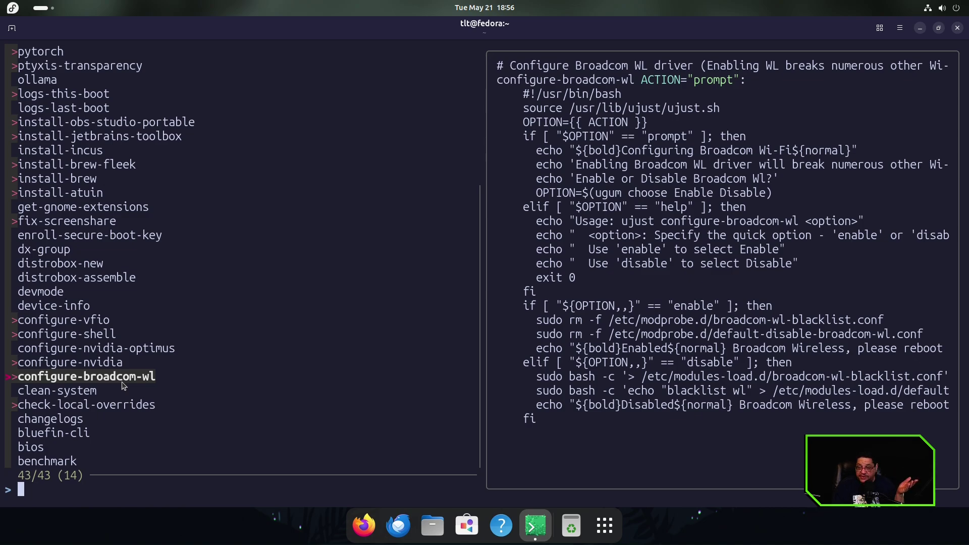
key(Down)
key(Down)
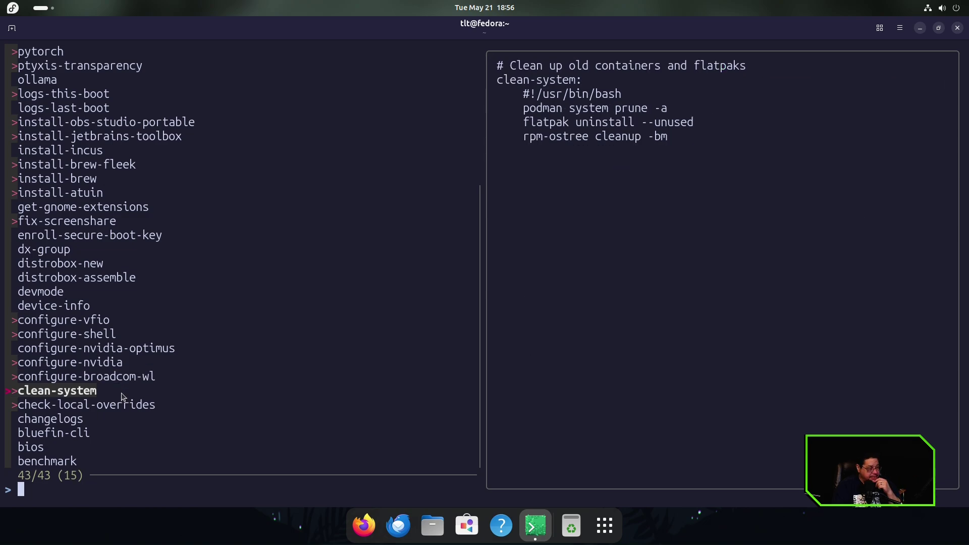
key(Tab)
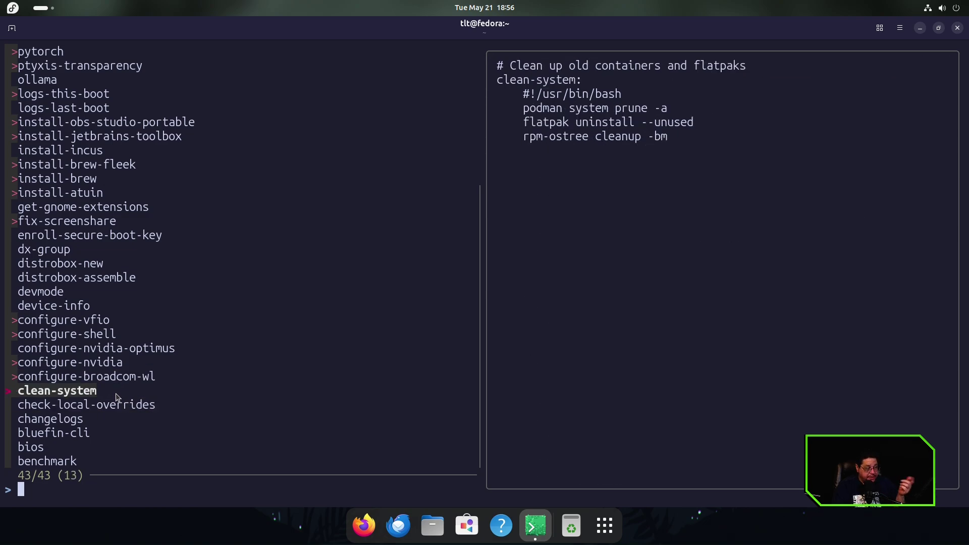
Mark changelogs and bios, preview benchmark and distrobox-assemble, then close the terminal.
click(100, 410)
shift+click(97, 419)
click(96, 430)
shift+click(96, 445)
shift+click(94, 459)
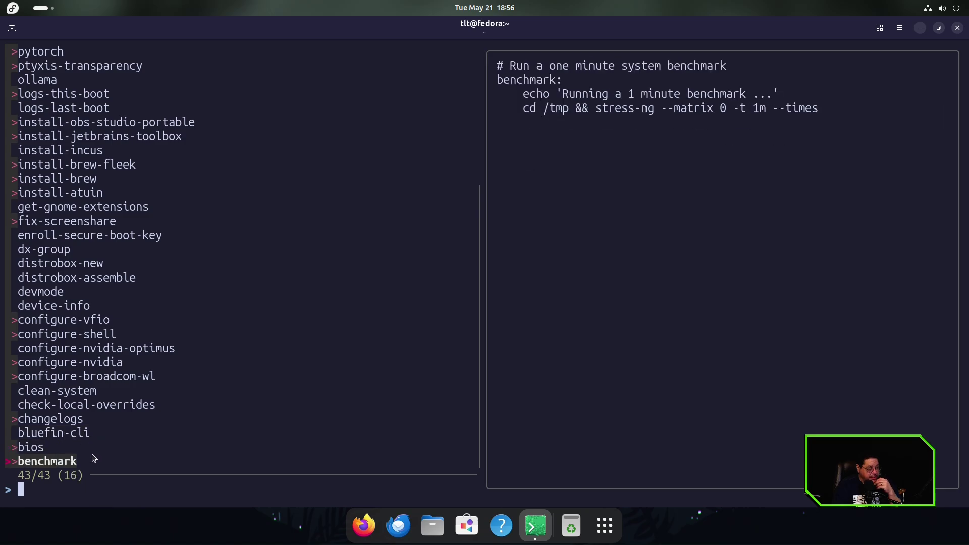
click(93, 453)
shift+click(93, 459)
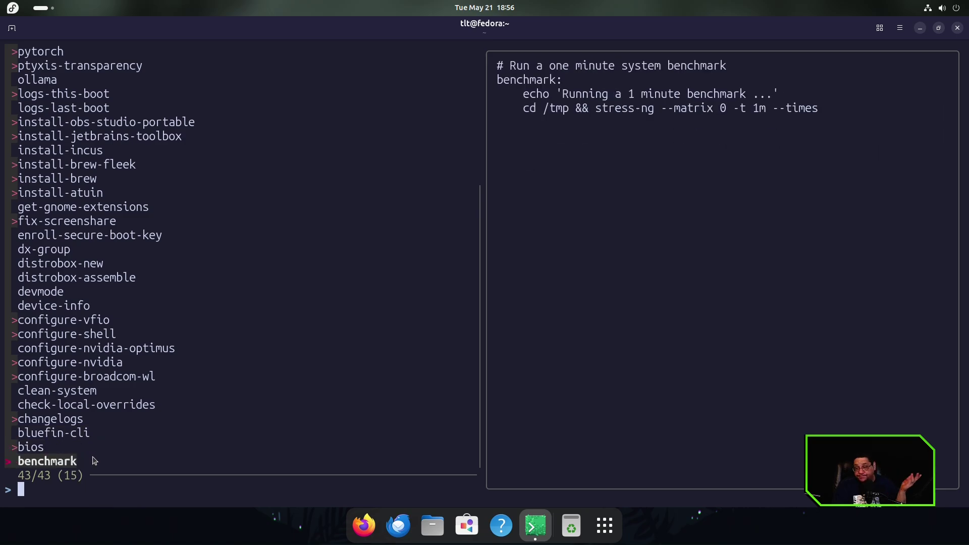
click(154, 406)
scroll(141, 253, up, 9)
scroll(141, 252, up, 15)
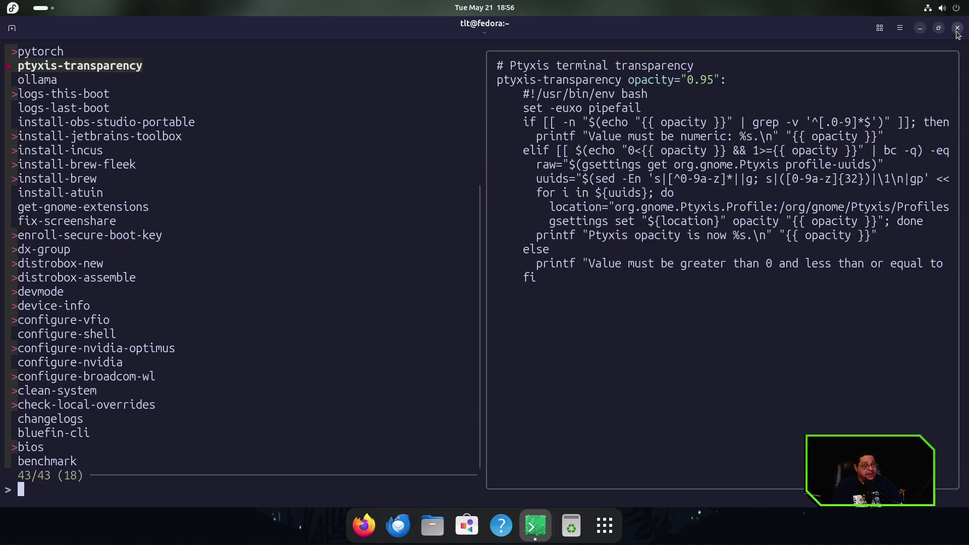
click(957, 29)
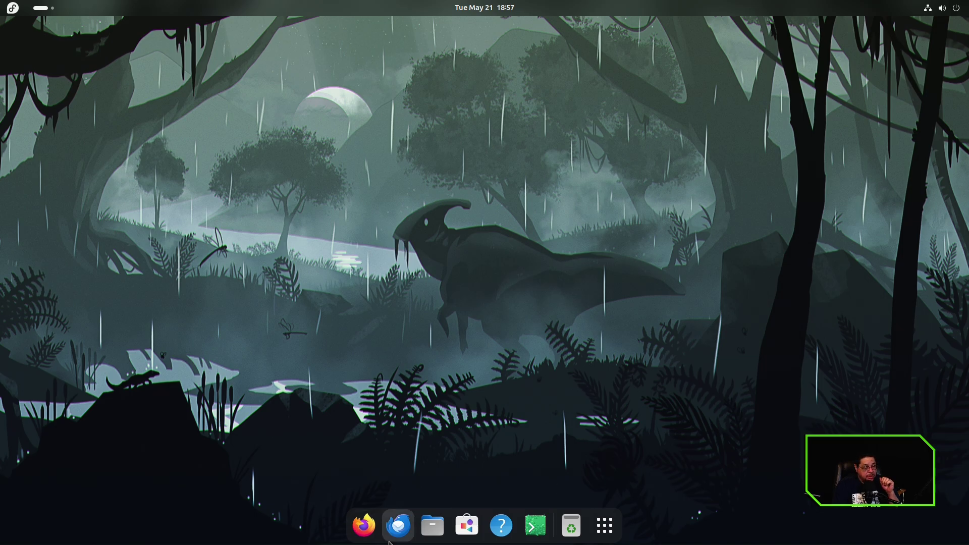
Launch Firefox and skip the import, sync and add-ons onboarding pages to start browsing.
click(370, 534)
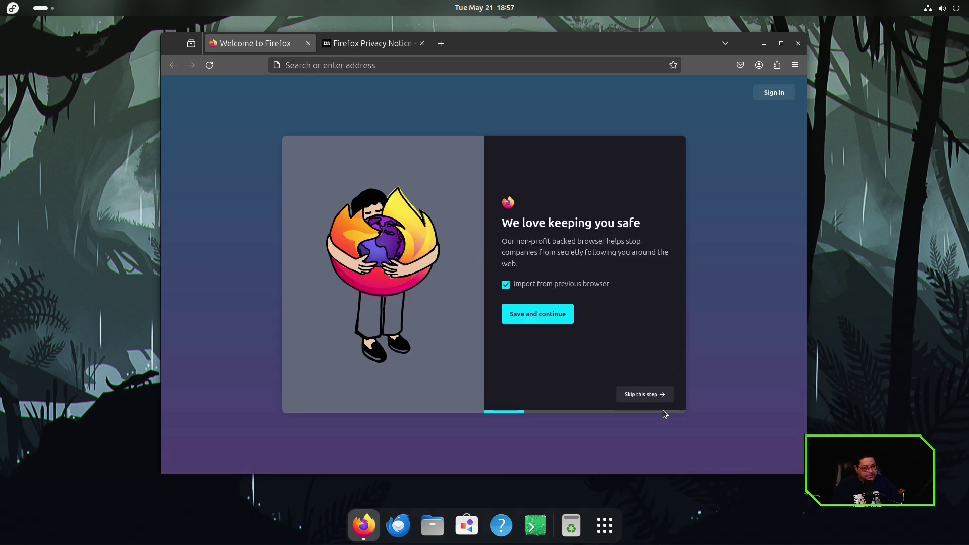
click(657, 393)
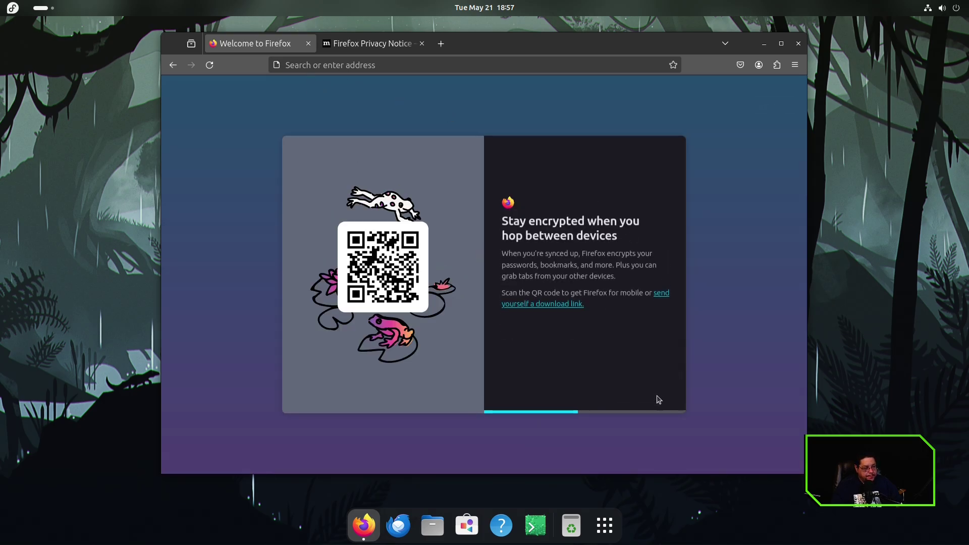
click(658, 398)
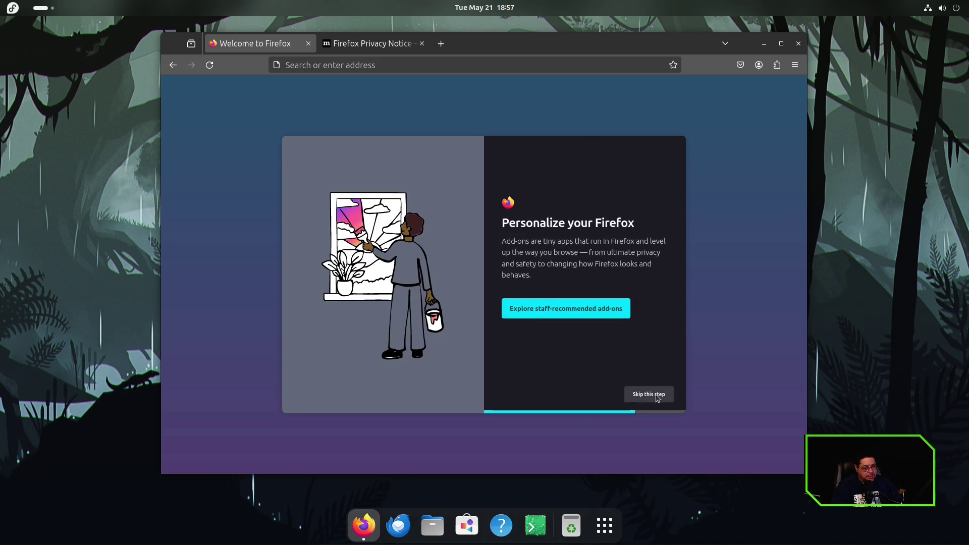
click(657, 396)
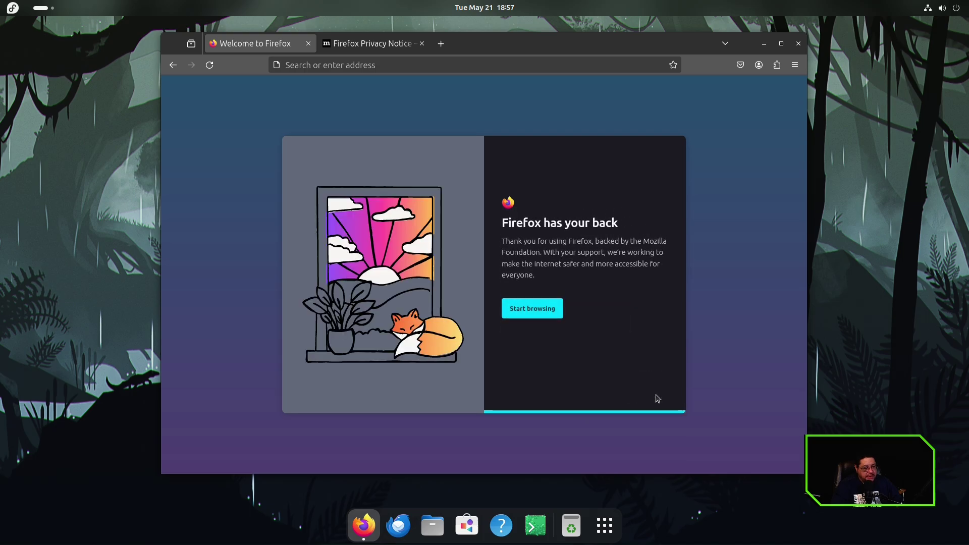
click(532, 309)
Maximize Firefox and scroll projectbluefin.io down to the footer, then back up to Try Bluefin.
click(780, 44)
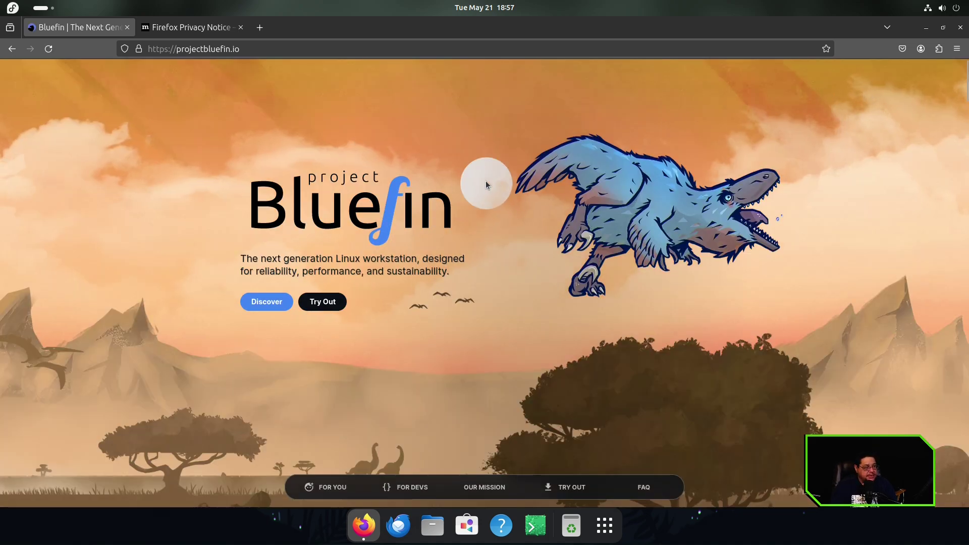
scroll(580, 313, down, 10)
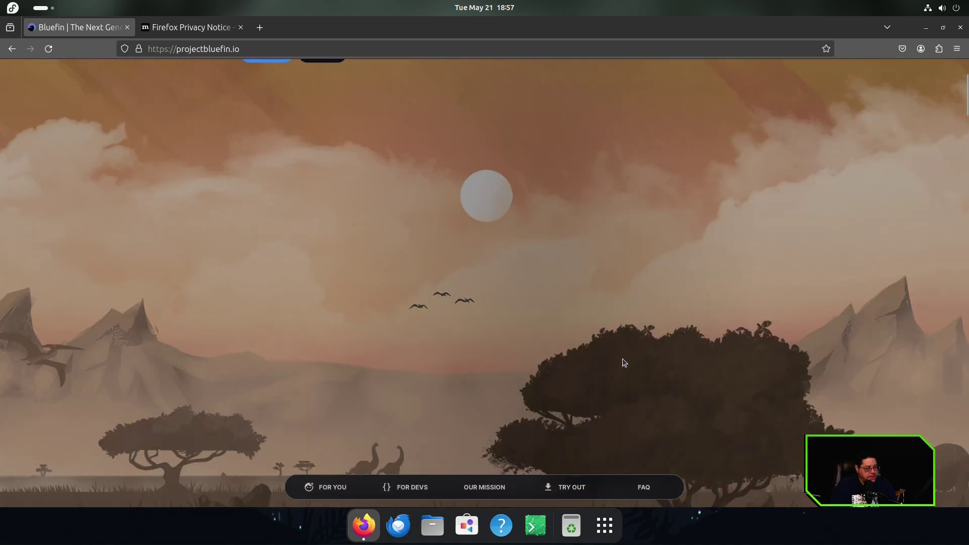
scroll(624, 360, down, 2)
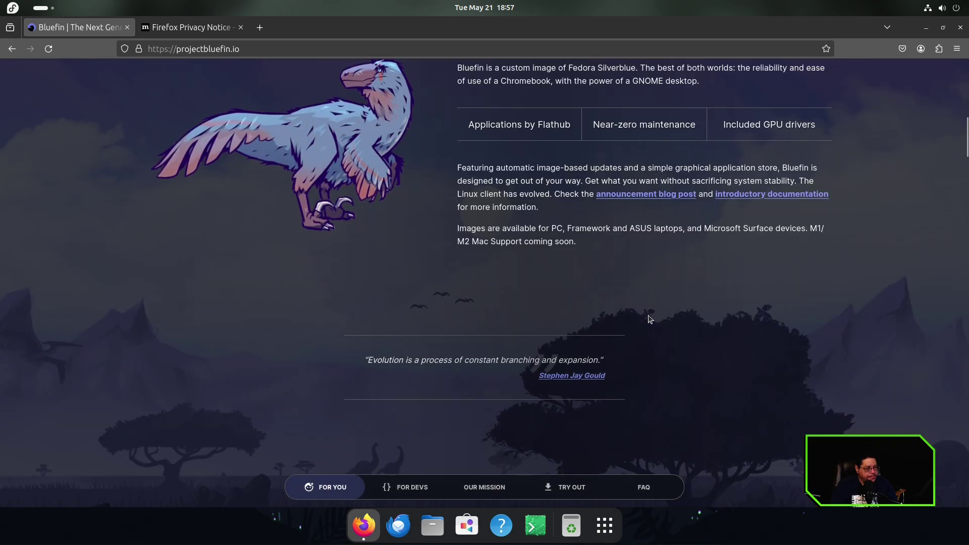
scroll(639, 286, up, 2)
scroll(642, 282, down, 3)
scroll(643, 286, down, 3)
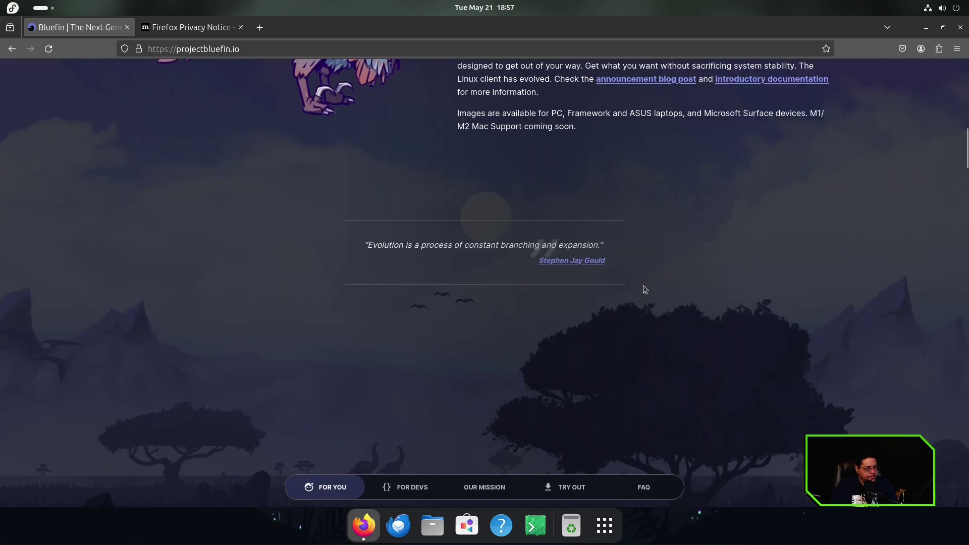
scroll(656, 289, down, 10)
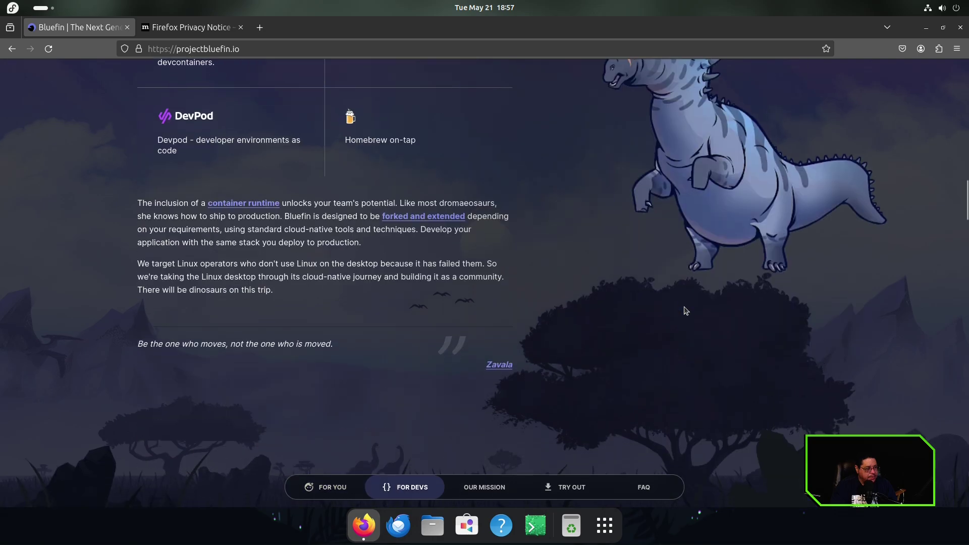
scroll(685, 310, down, 15)
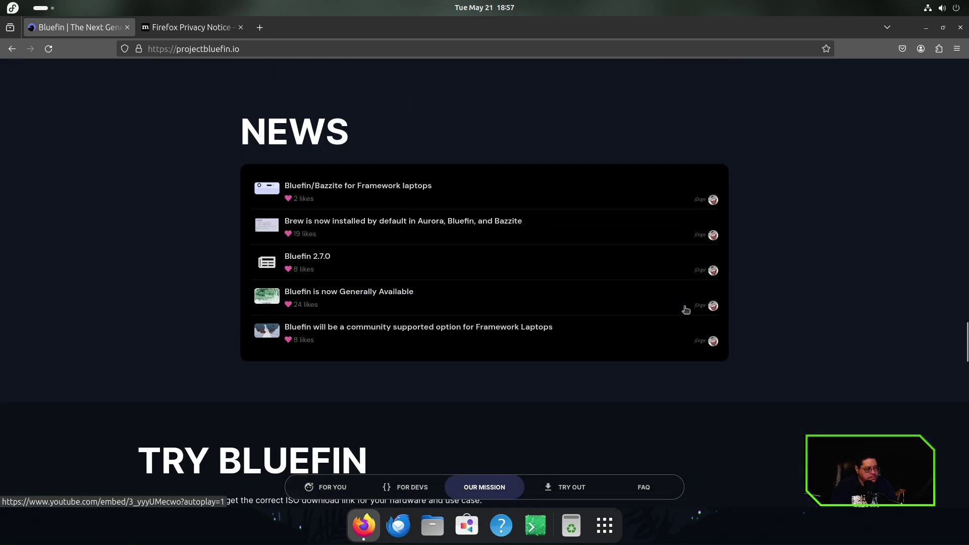
scroll(685, 309, down, 15)
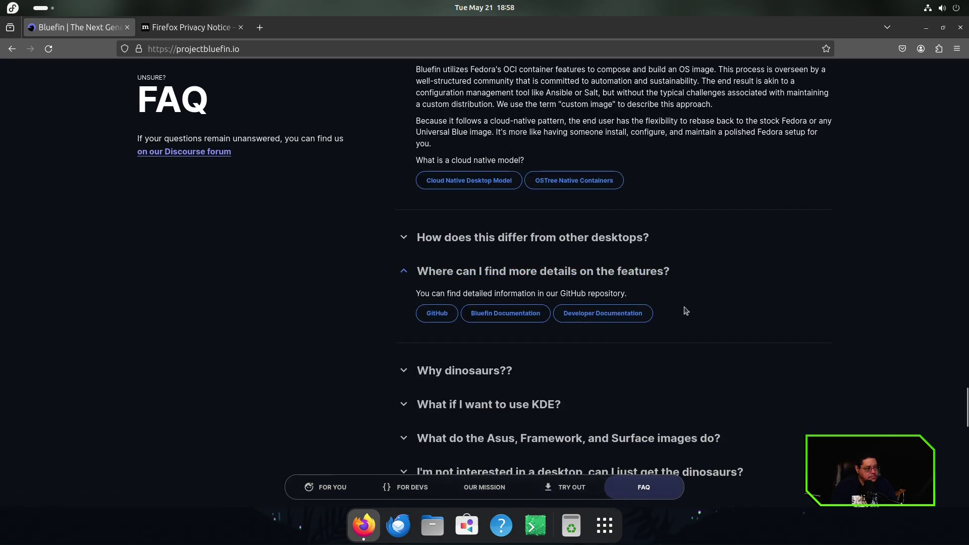
scroll(685, 310, down, 15)
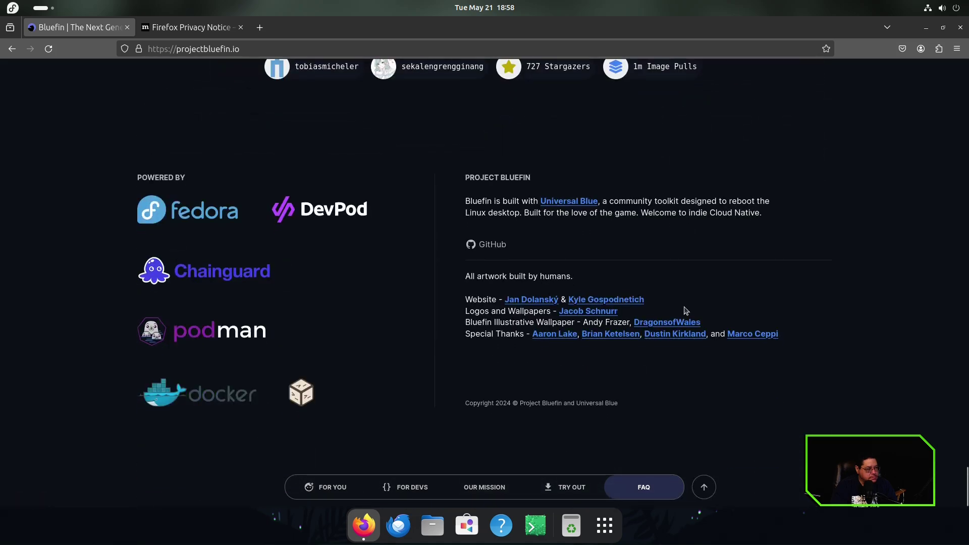
scroll(685, 310, up, 15)
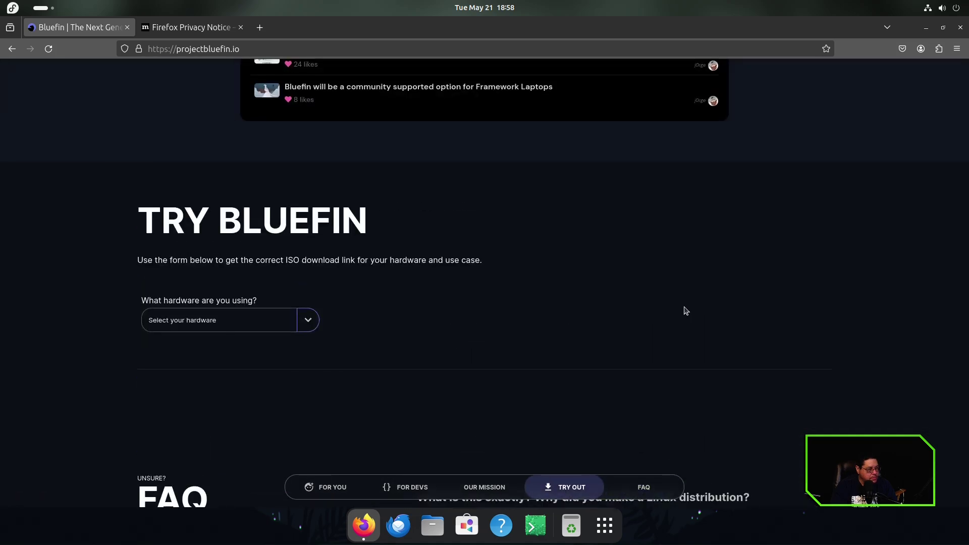
Set the Try Bluefin form to Desktop hardware, no developer tools and AMD GPU.
right_click(685, 310)
click(482, 351)
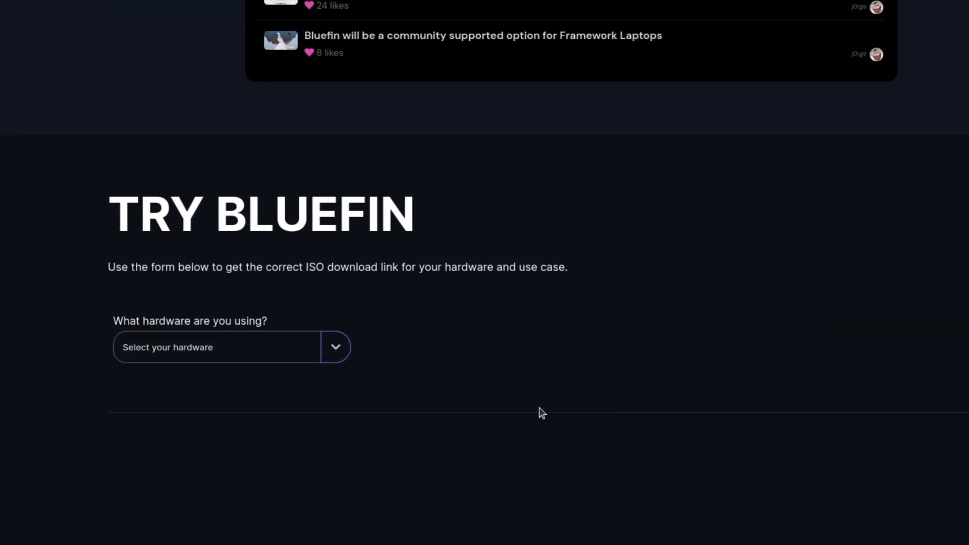
click(334, 349)
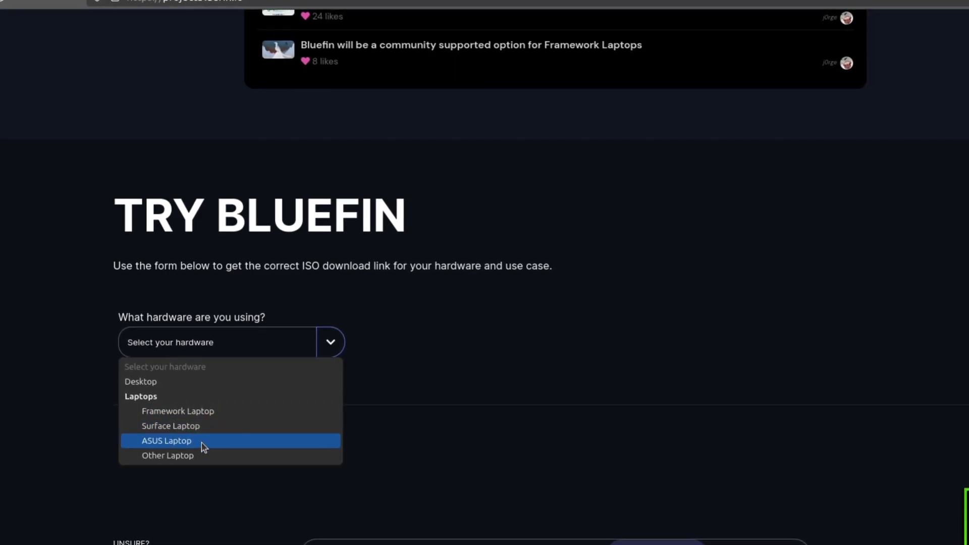
click(158, 383)
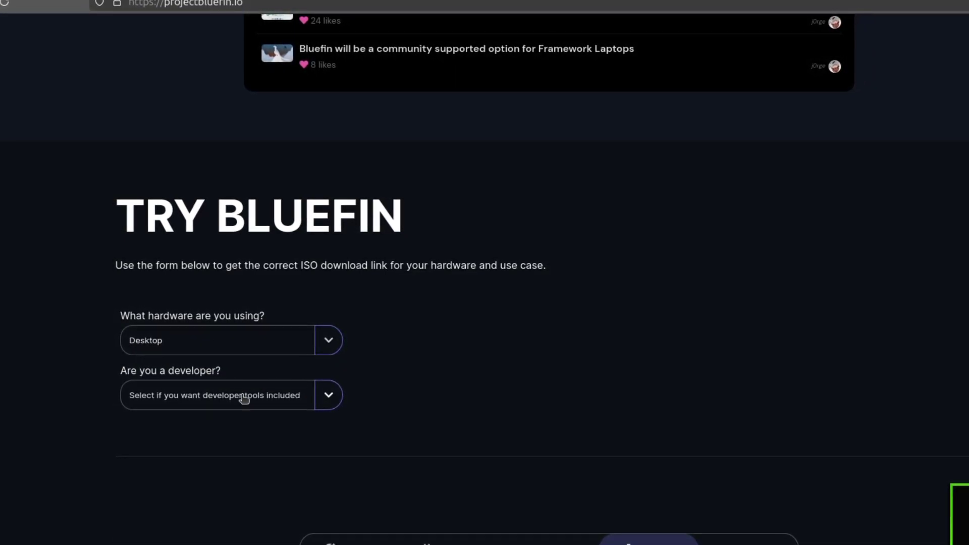
click(329, 395)
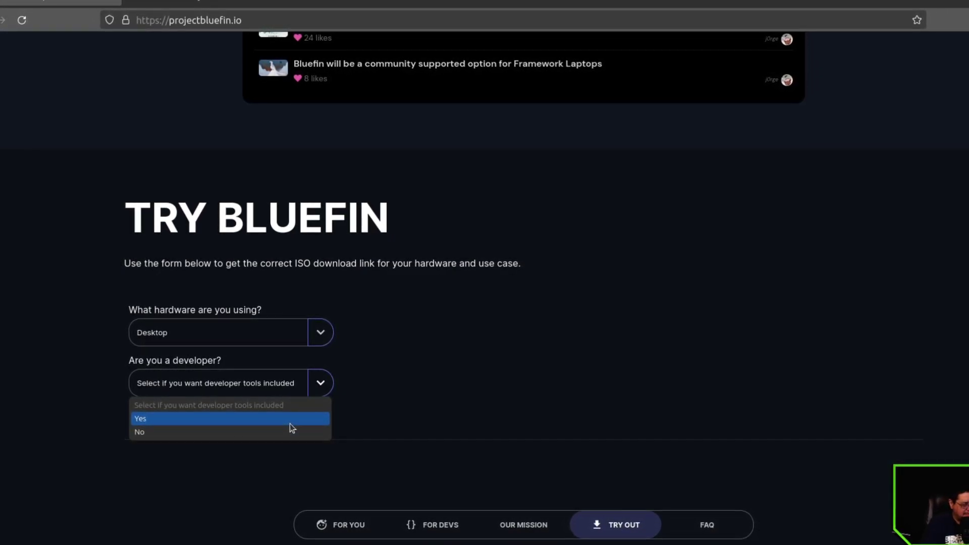
click(259, 431)
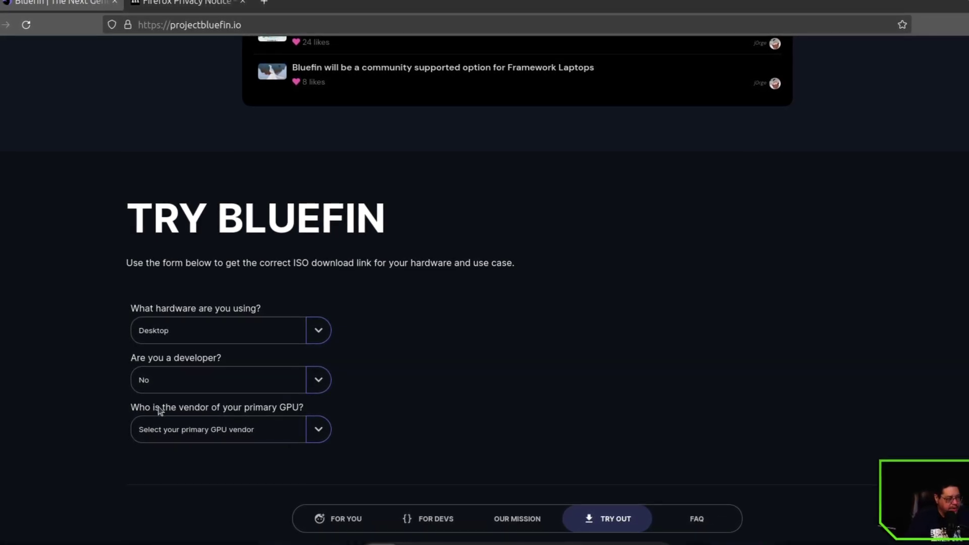
click(318, 428)
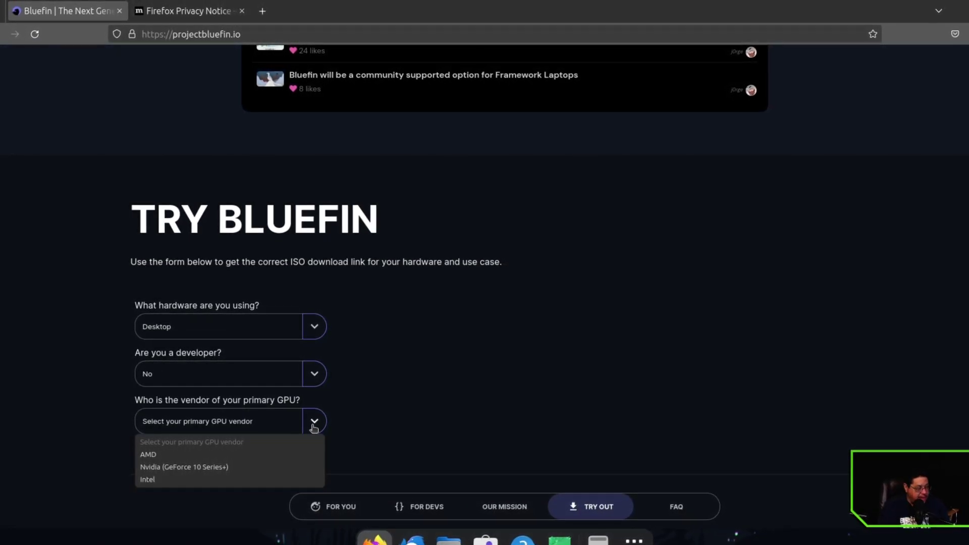
click(184, 453)
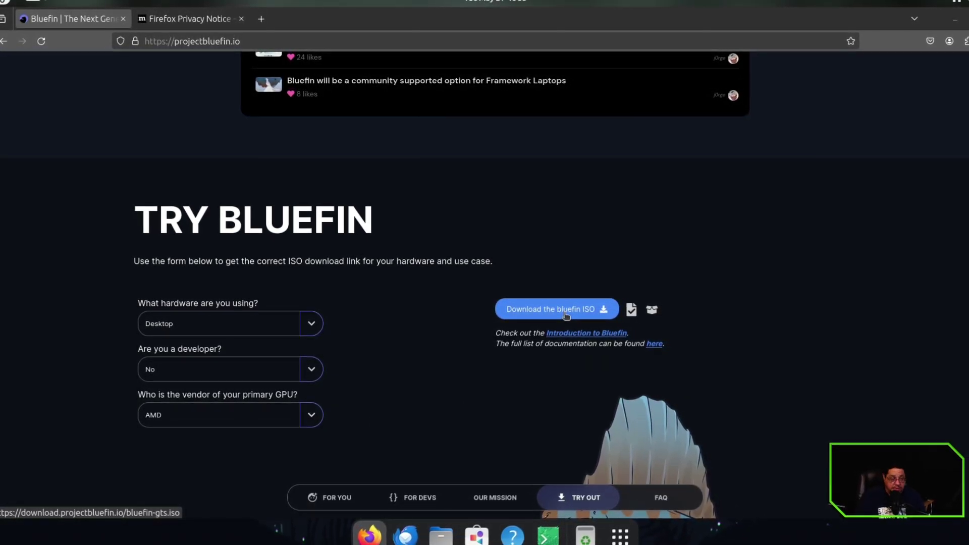
Start the bluefin-gts.iso download, then cancel it in the downloads panel.
click(564, 315)
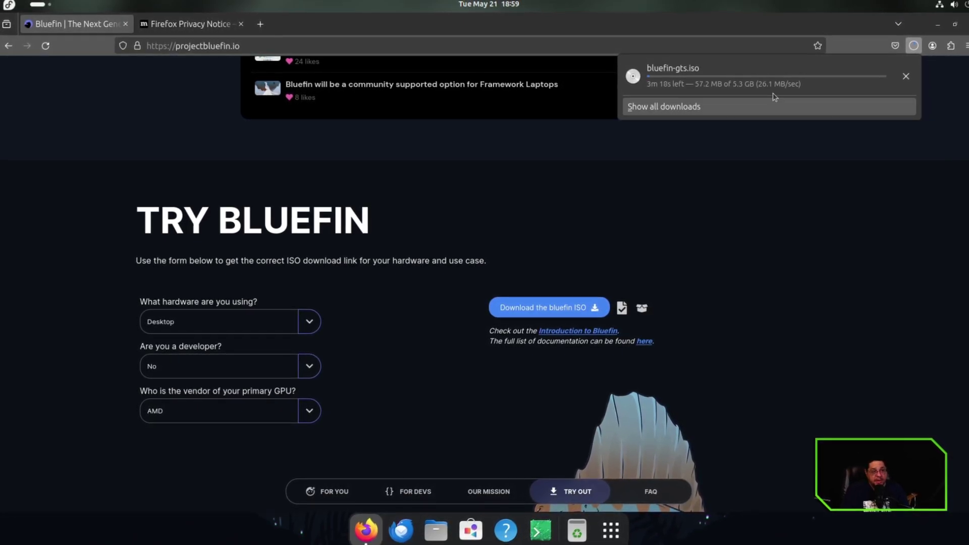
click(909, 75)
click(707, 237)
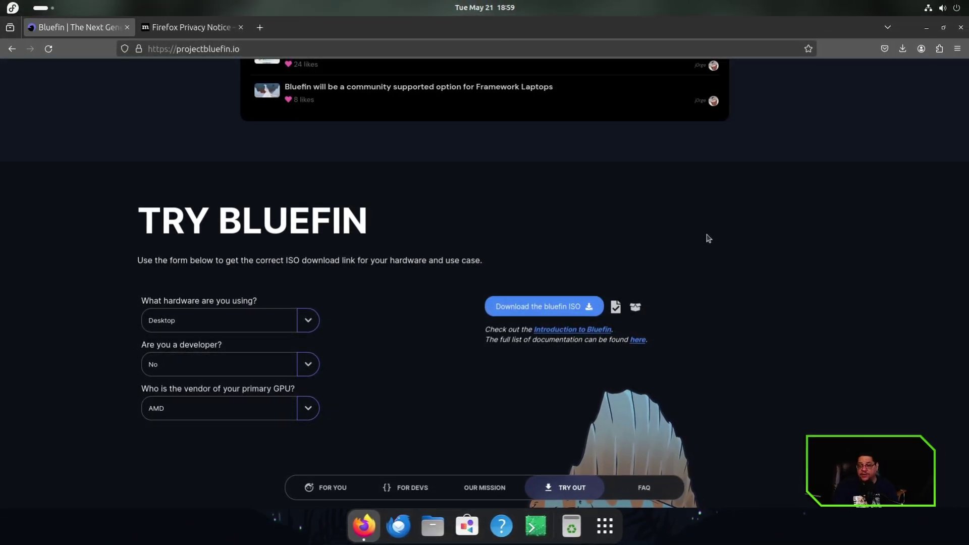